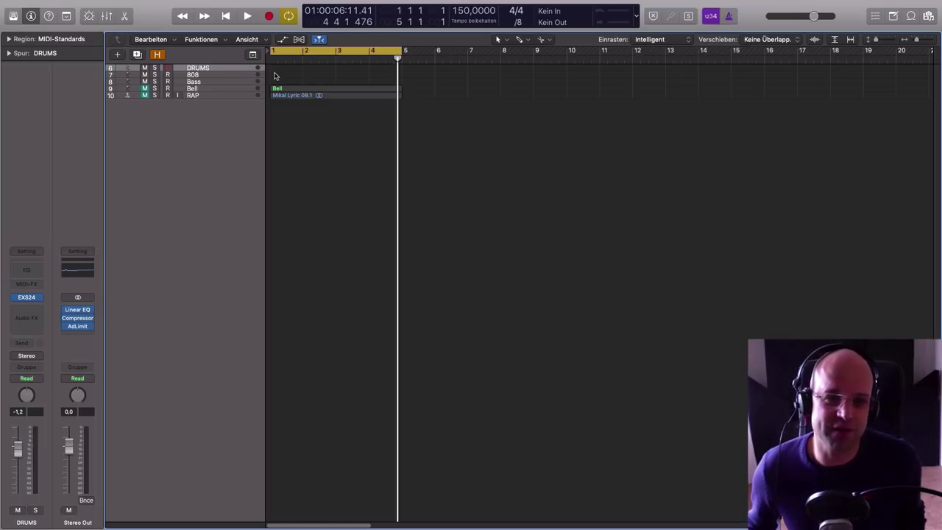
- Enlarge the DRUMS track, create a region on it spanning bars 1 to 4, and open that region in the piano roll
{"action": "left_click_drag", "start_coordinate": [109, 69], "coordinate": [110, 90]}
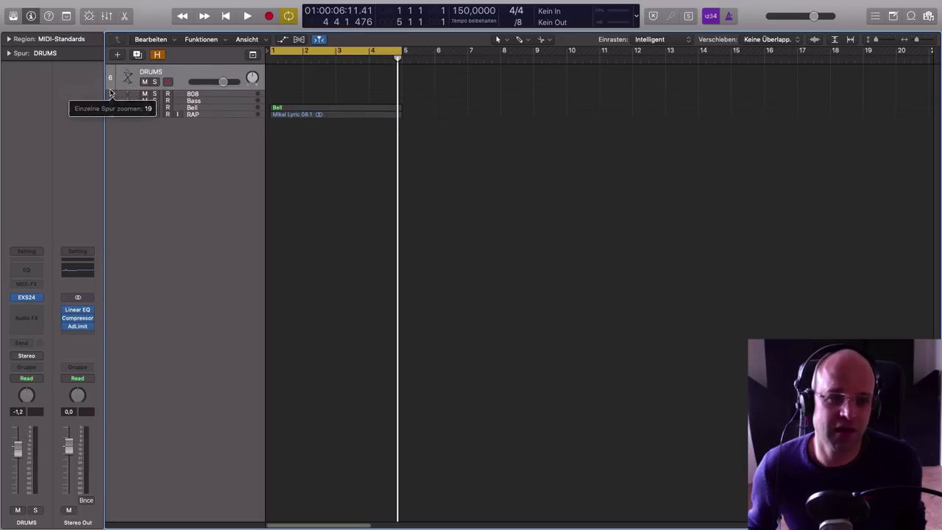
{"action": "left_click", "coordinate": [283, 78]}
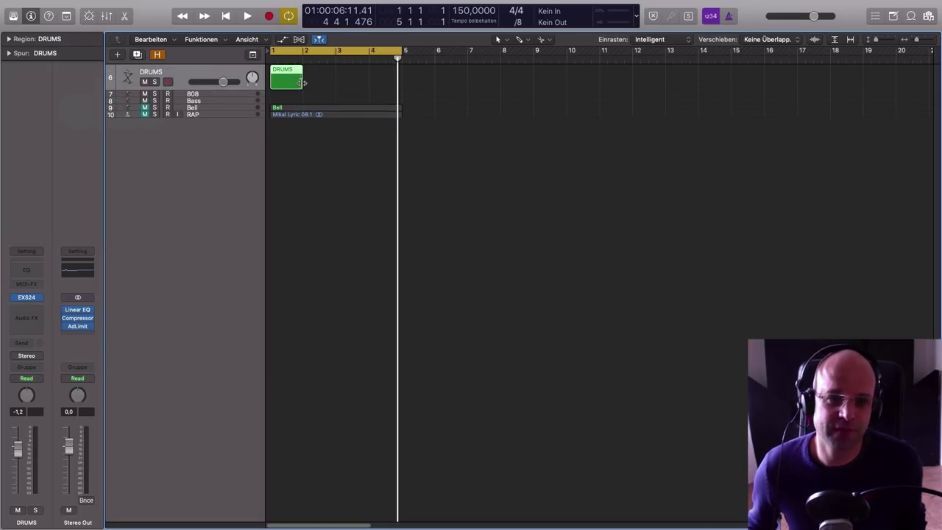
{"action": "left_click_drag", "start_coordinate": [302, 82], "coordinate": [401, 84]}
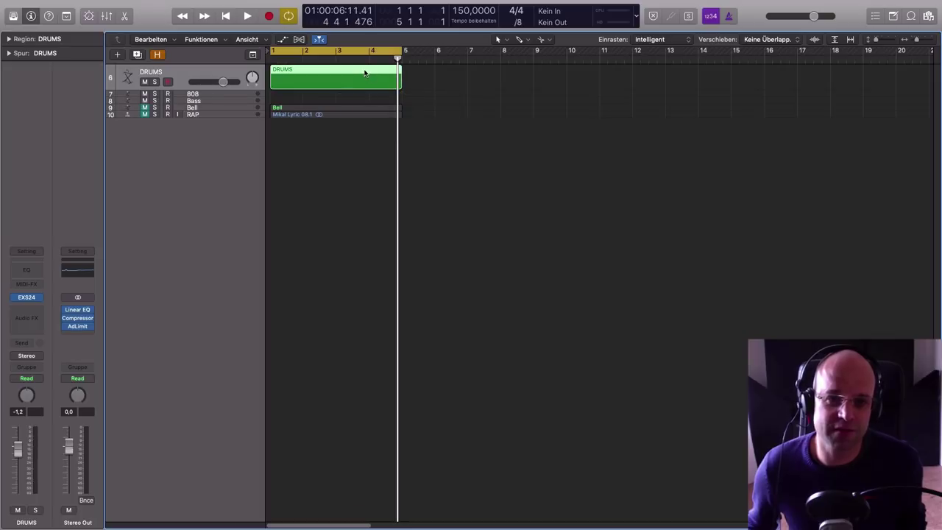
{"action": "double_click", "coordinate": [362, 72]}
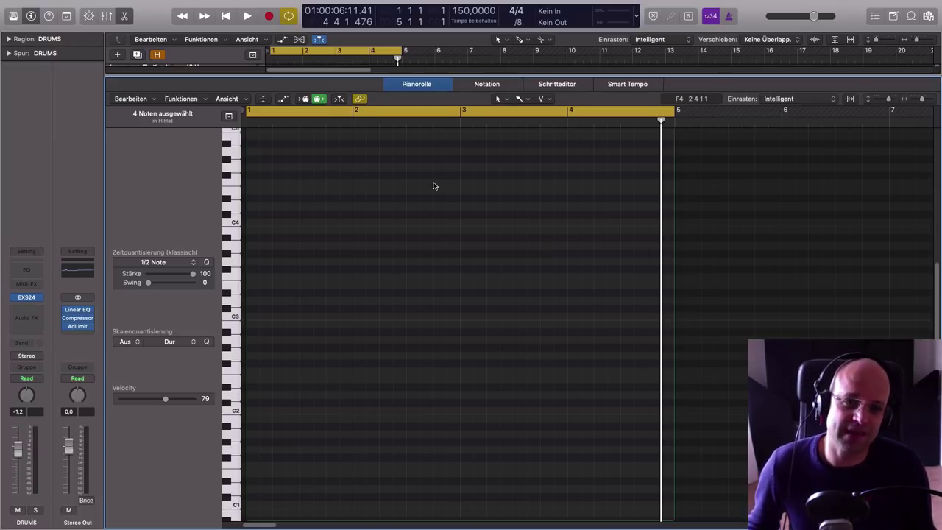
- Set time quantization to 1/8 Note and fill all four bars of the A#2 row with consecutive eighth notes
{"action": "left_click", "coordinate": [193, 263]}
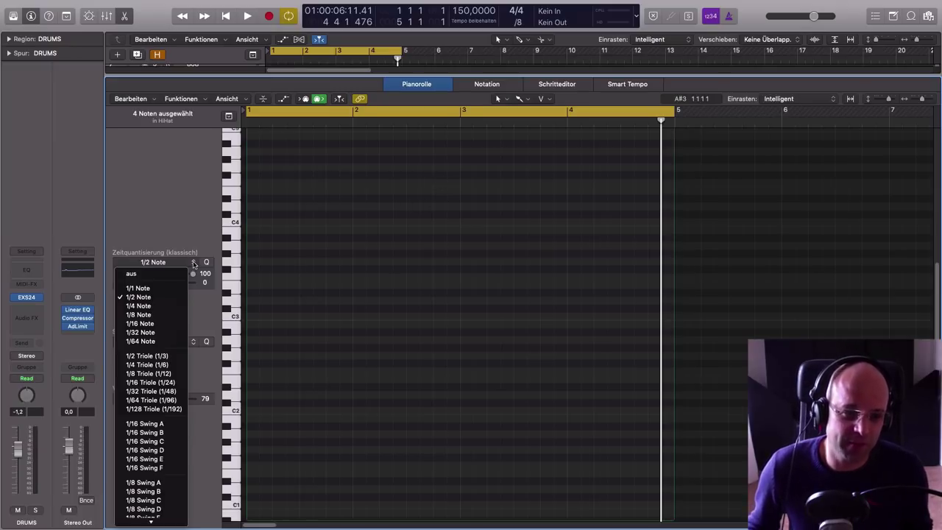
{"action": "left_click", "coordinate": [155, 315]}
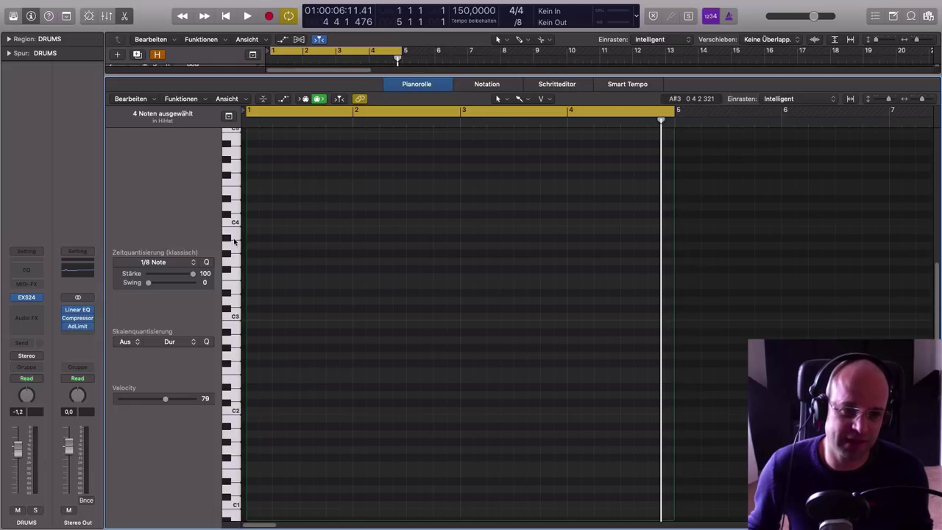
{"action": "left_click", "coordinate": [229, 238]}
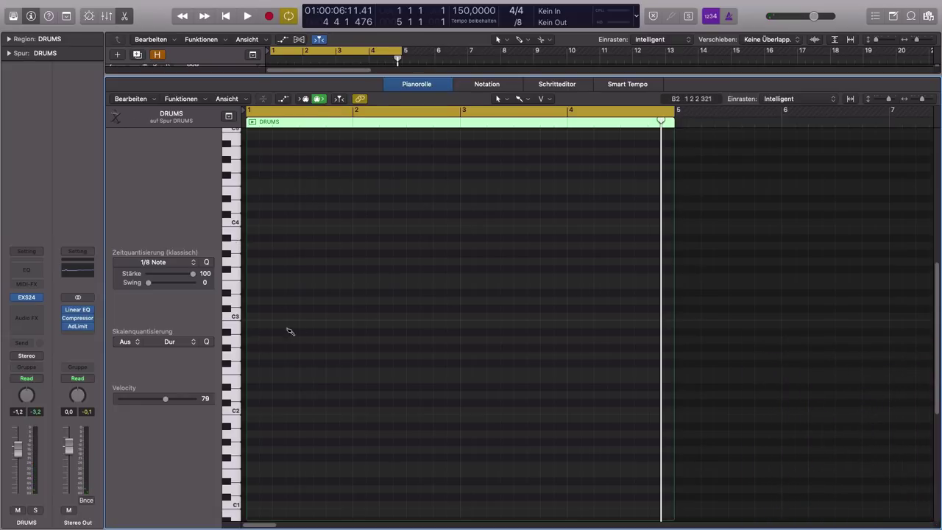
{"action": "left_click_drag", "start_coordinate": [253, 332], "coordinate": [669, 336]}
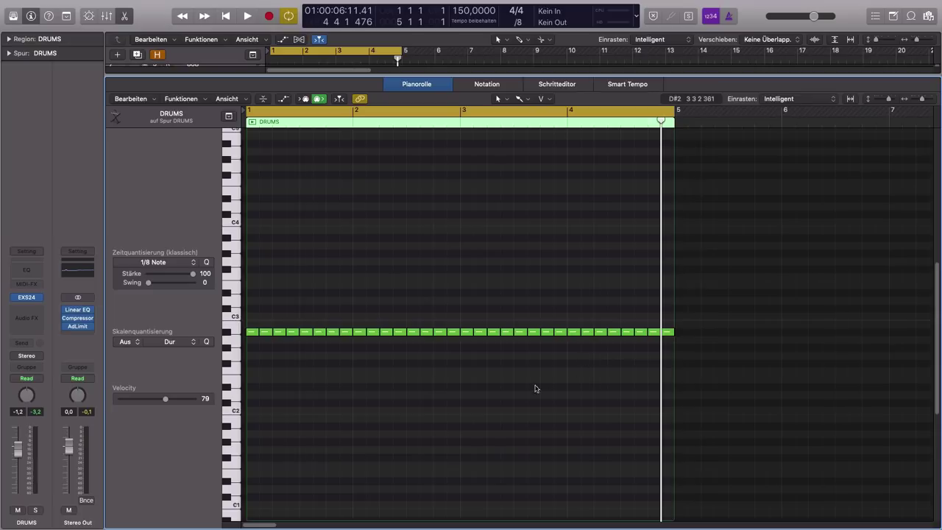
- Move the A#2 notes on beat 2 of bars 1 and 3 down to F1, keeping their timing
{"action": "scroll", "coordinate": [533, 386], "scroll_direction": "down", "scroll_amount": 5}
{"action": "scroll", "coordinate": [536, 381], "scroll_direction": "down", "scroll_amount": 3}
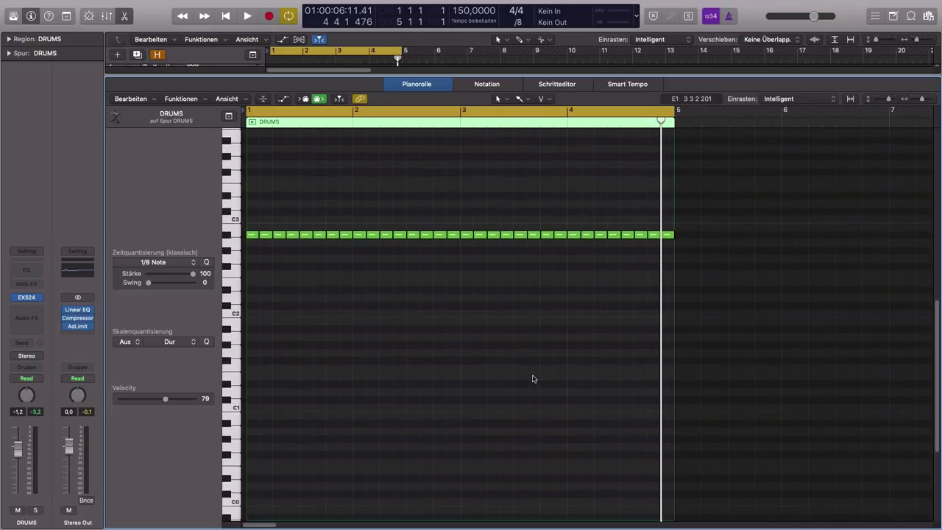
{"action": "scroll", "coordinate": [533, 380], "scroll_direction": "down", "scroll_amount": 2}
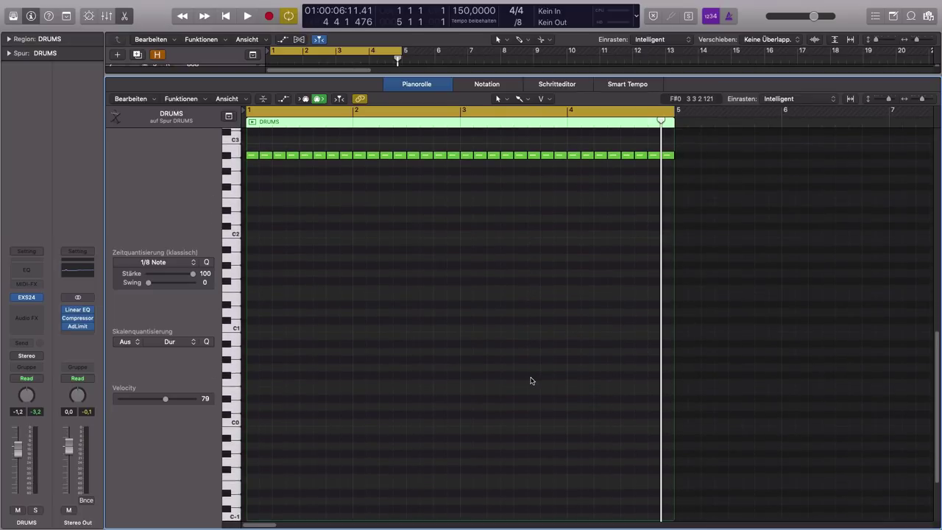
{"action": "scroll", "coordinate": [532, 380], "scroll_direction": "up", "scroll_amount": 1}
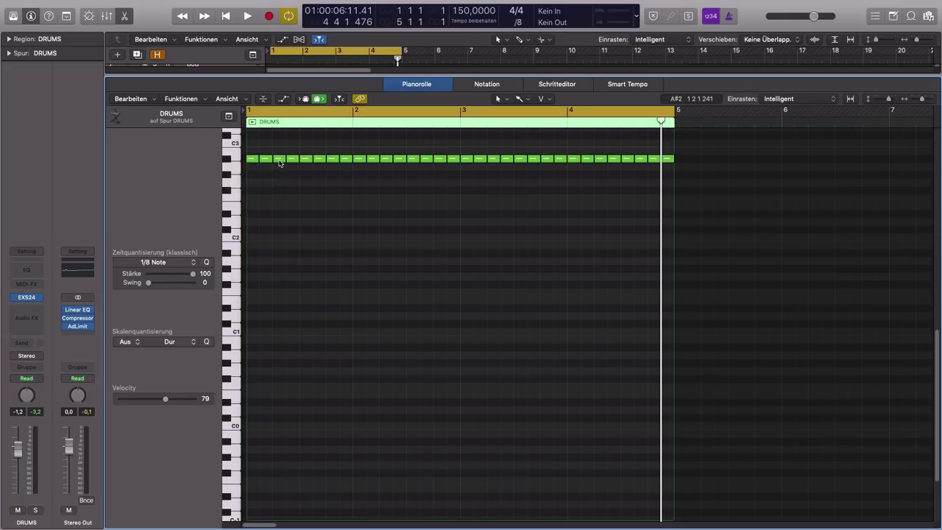
{"action": "left_click_drag", "start_coordinate": [279, 159], "coordinate": [273, 294]}
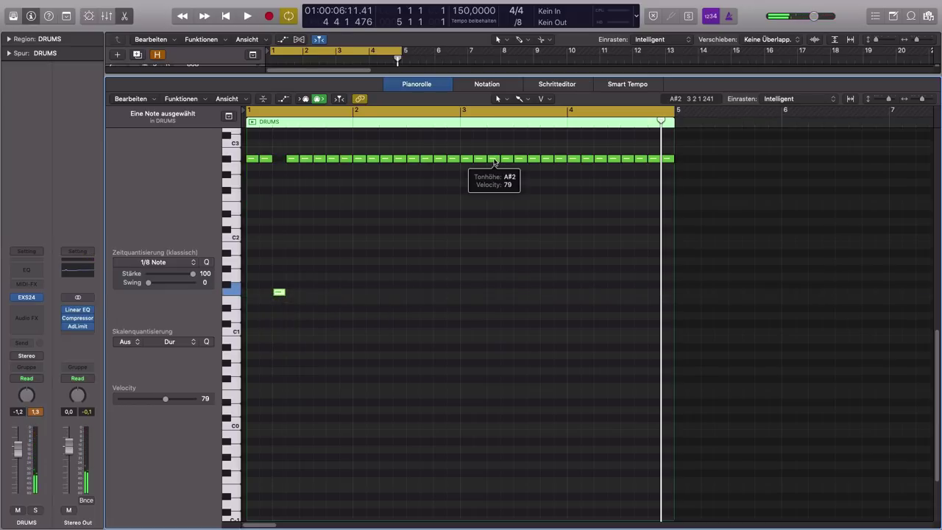
{"action": "left_click_drag", "start_coordinate": [493, 160], "coordinate": [475, 296]}
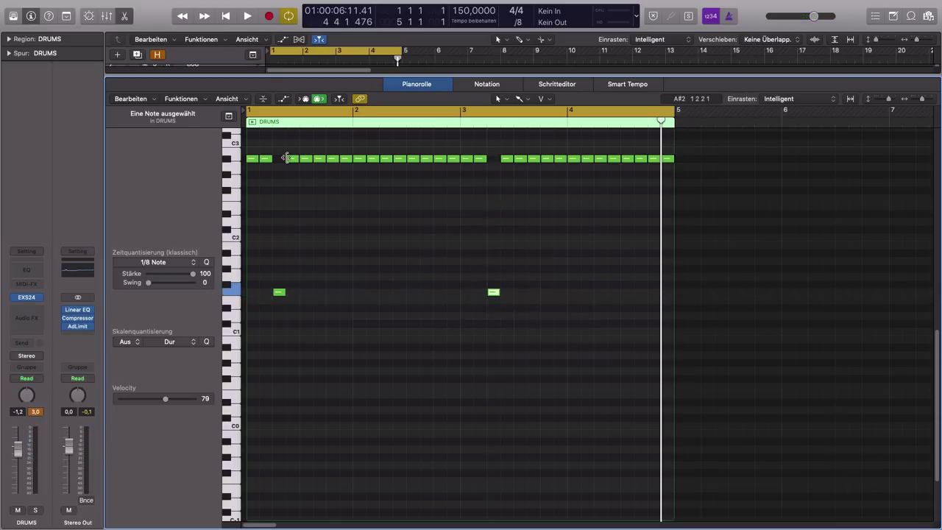
- Delete the A#2 notes directly following the F1 hits in bars 1 and 3
{"action": "left_click", "coordinate": [291, 159]}
{"action": "left_click_drag", "start_coordinate": [292, 161], "coordinate": [505, 162]}
{"action": "key", "text": "Delete"}
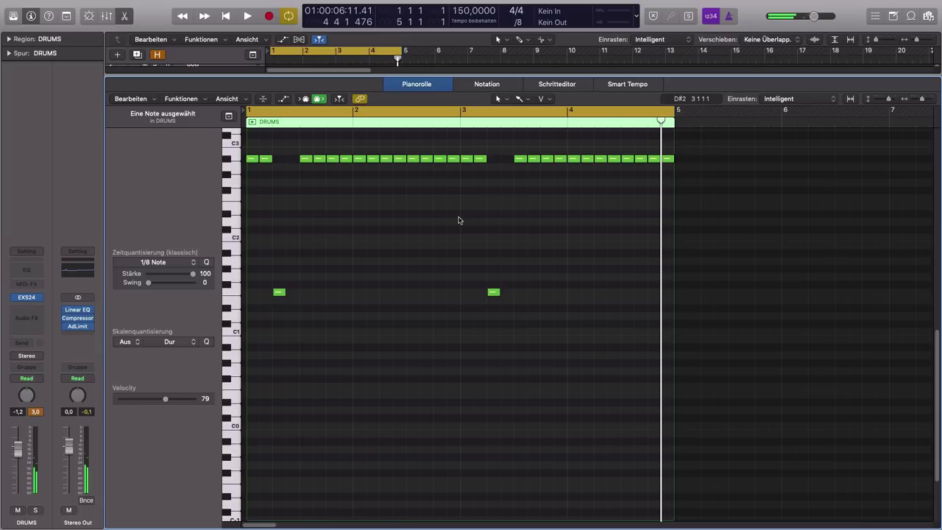
- Replace the A#2 note on beat 4 of bar 1 with four 1/32 Note hits on G#2
{"action": "left_click", "coordinate": [335, 160]}
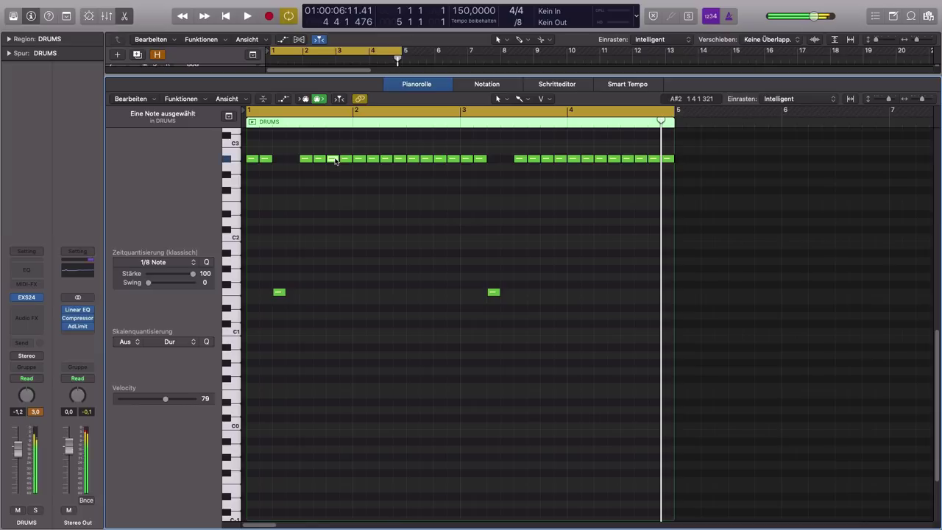
{"action": "key", "text": "Delete"}
{"action": "left_click", "coordinate": [164, 262]}
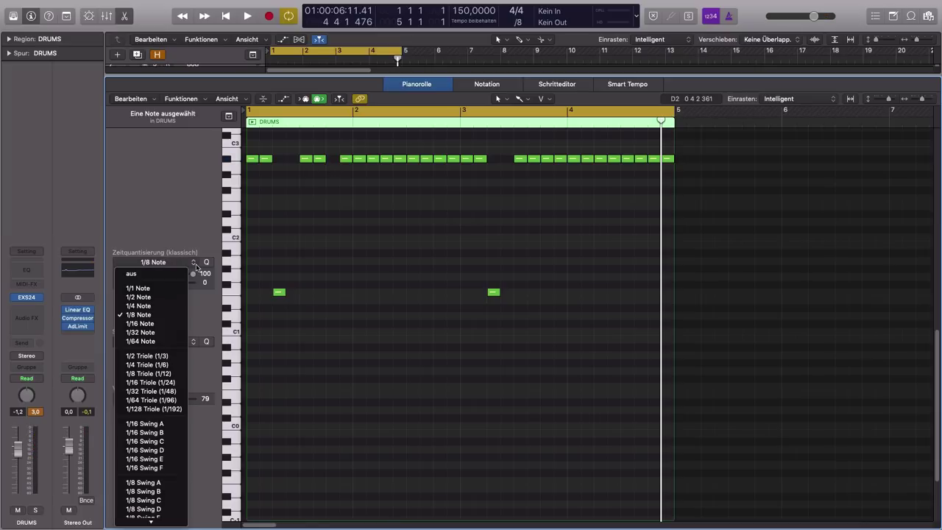
{"action": "left_click", "coordinate": [165, 332]}
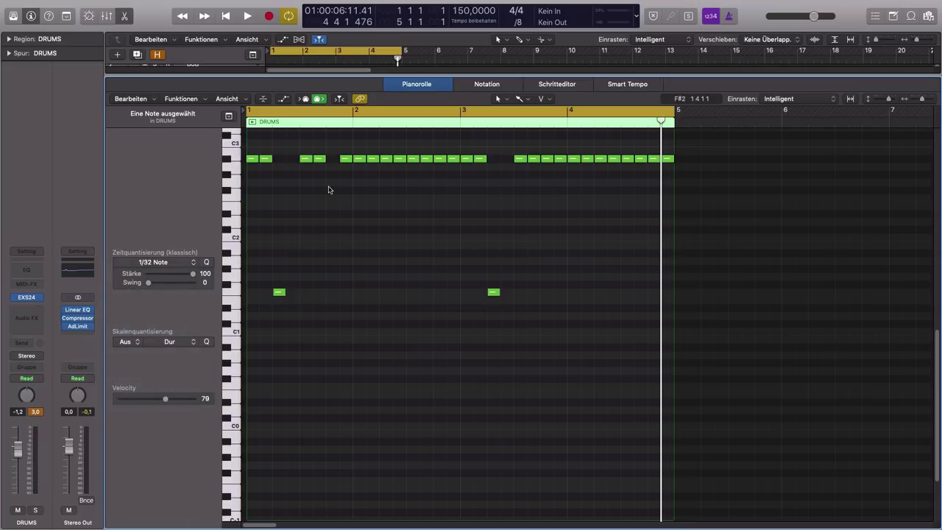
{"action": "left_click", "coordinate": [329, 175]}
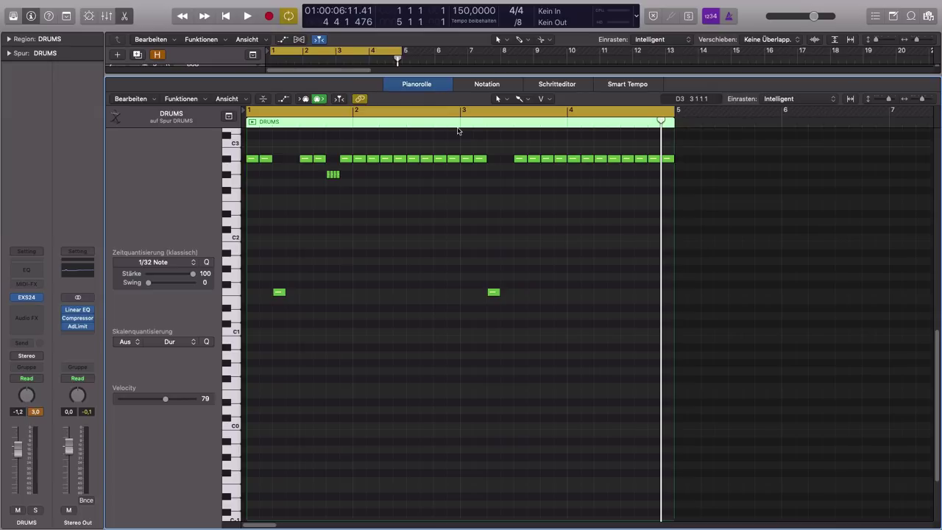
- Replace the first A#2 notes of bars 3 and 4 with rolls of four 1/32 notes on G#2
{"action": "left_click", "coordinate": [465, 159]}
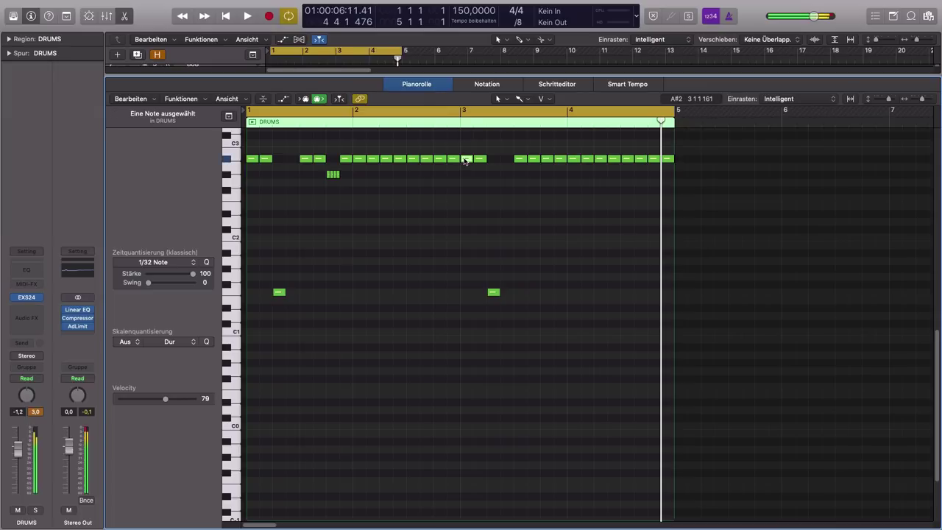
{"action": "left_click_drag", "start_coordinate": [465, 159], "coordinate": [471, 176]}
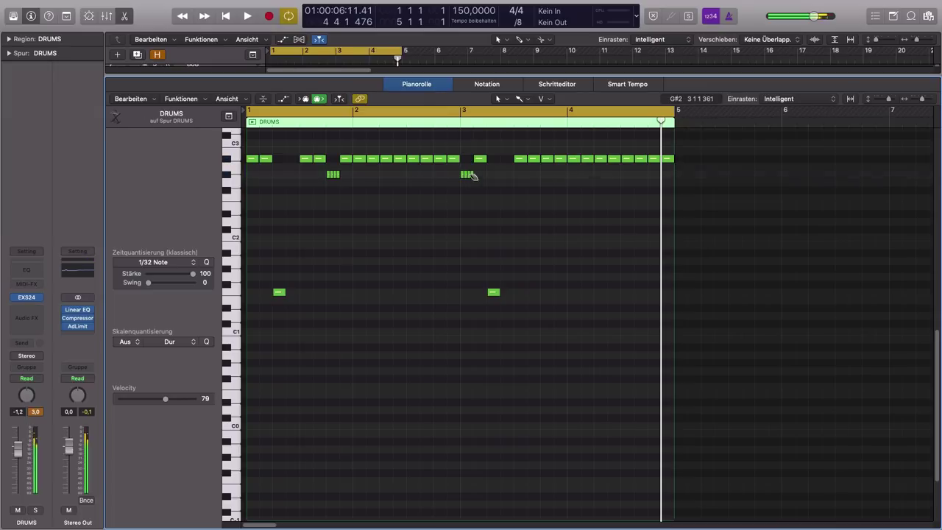
{"action": "left_click", "coordinate": [577, 159]}
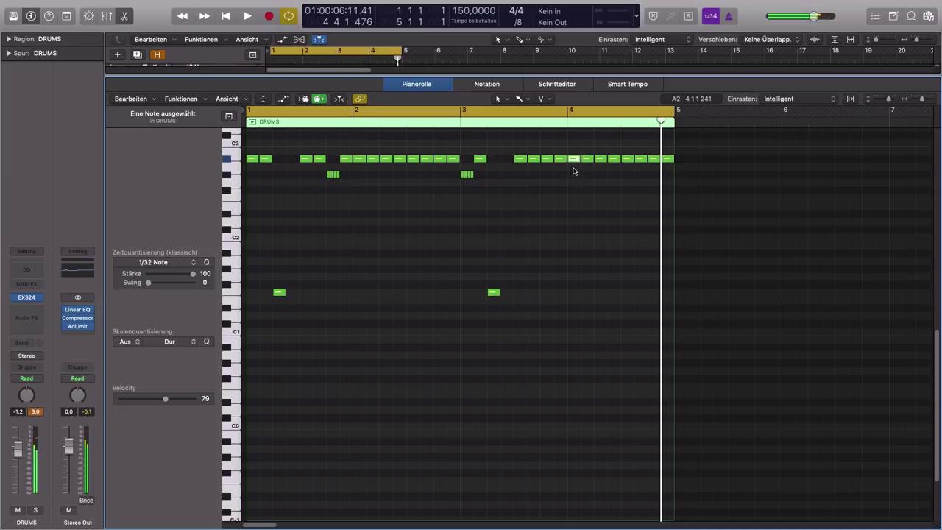
{"action": "key", "text": "Delete"}
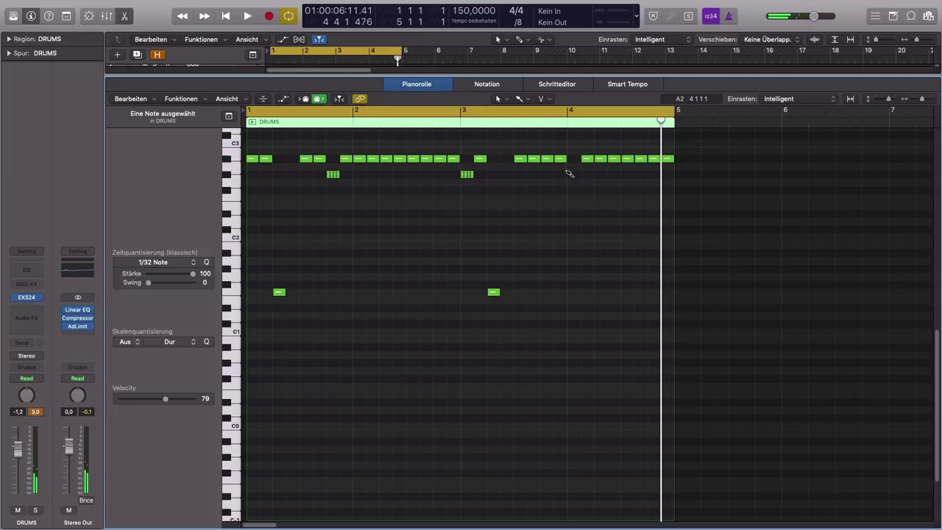
{"action": "left_click", "coordinate": [570, 175]}
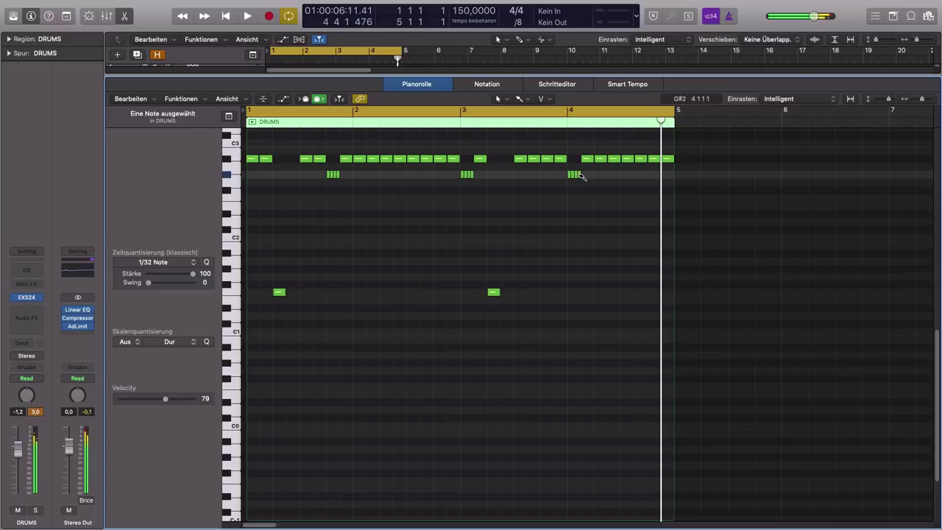
- Replace the A#2 note on the second half of beat 2 in bar 4 with a four-note 1/32 G#2 roll, and play the loop
{"action": "left_click", "coordinate": [615, 160]}
{"action": "key", "text": "Delete"}
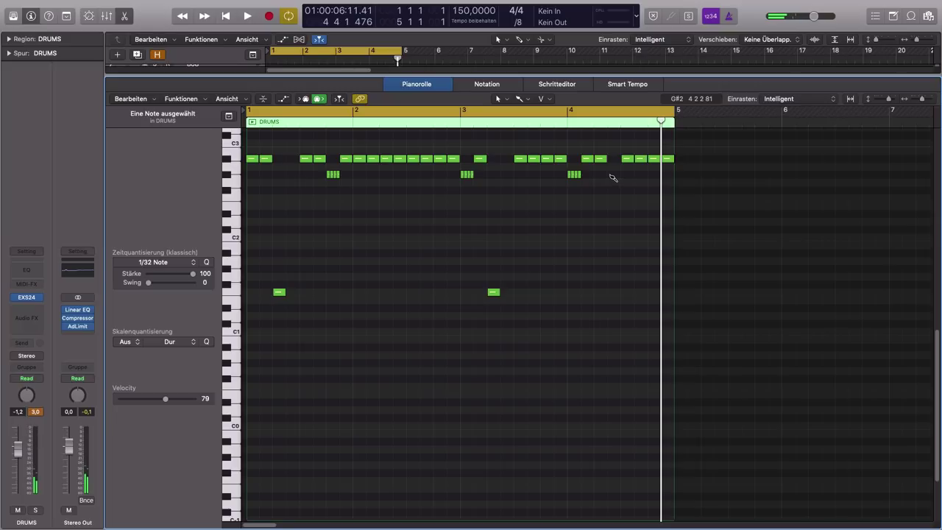
{"action": "left_click", "coordinate": [611, 175]}
{"action": "left_click", "coordinate": [623, 177]}
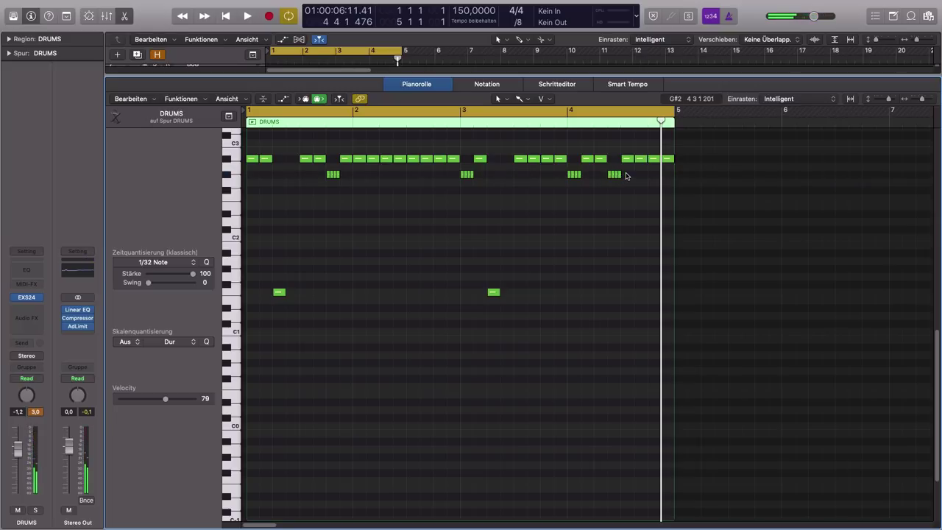
{"action": "key", "text": "space"}
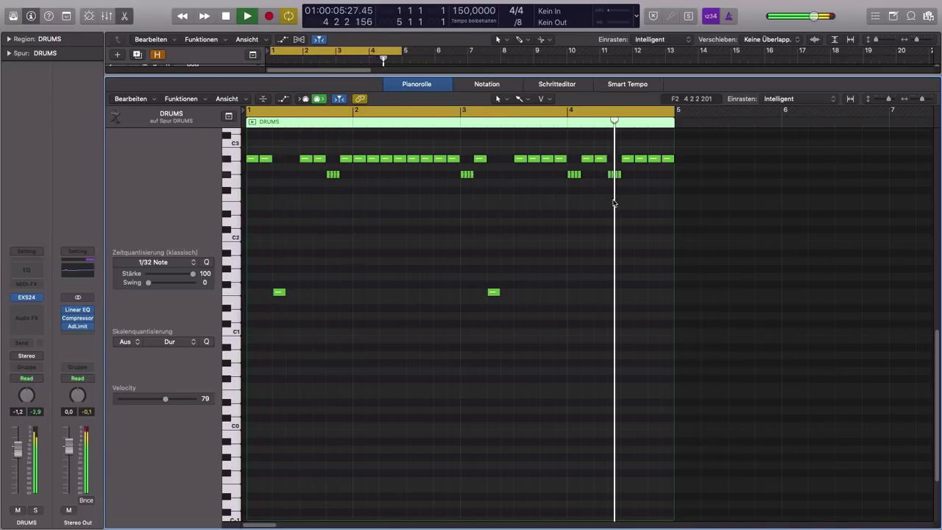
{"action": "key", "text": "space"}
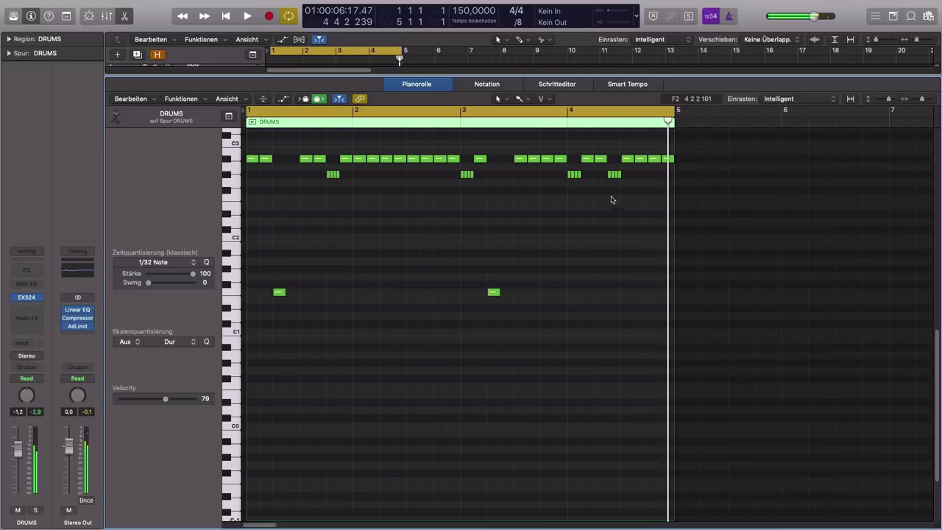
- Replace the two A#2 notes on beat 4 of bar 2 with three 1/8 Triole (1/12) notes, and play the loop
{"action": "left_click", "coordinate": [455, 161]}
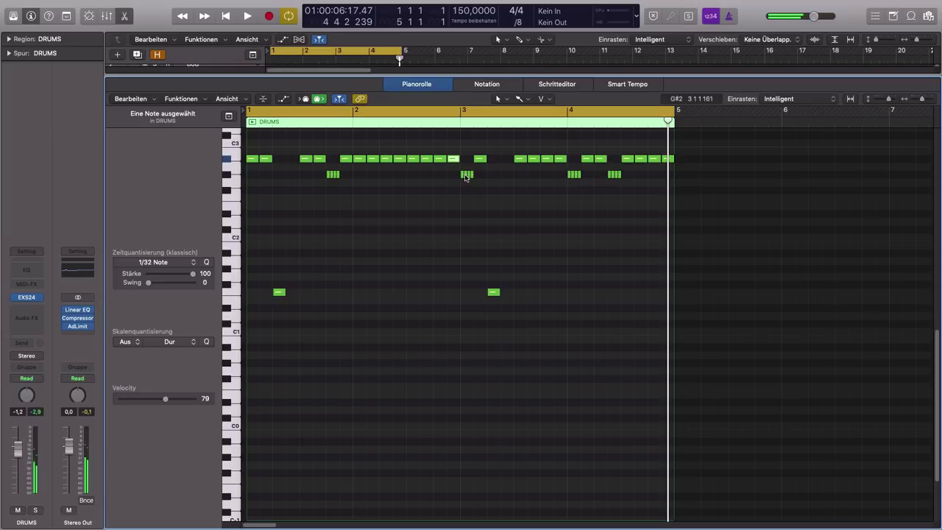
{"action": "mouse_move", "coordinate": [466, 177]}
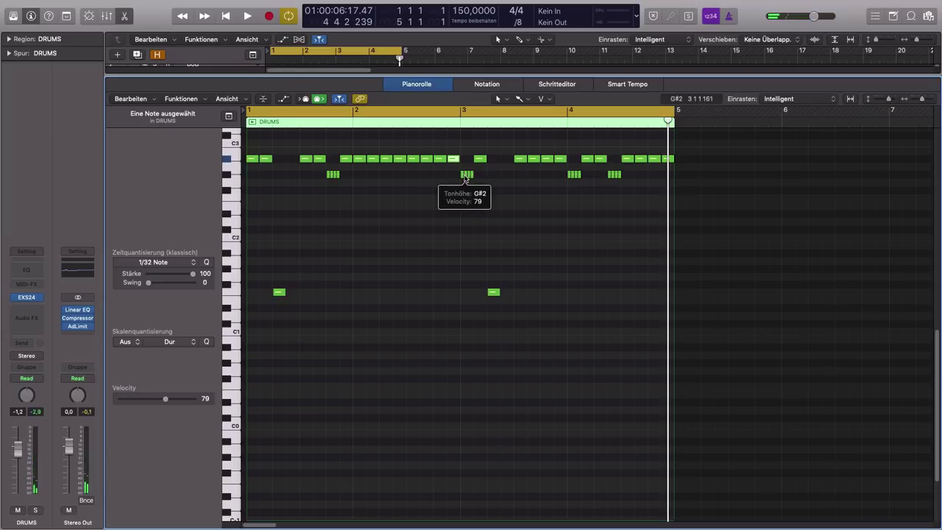
{"action": "key", "text": "Delete"}
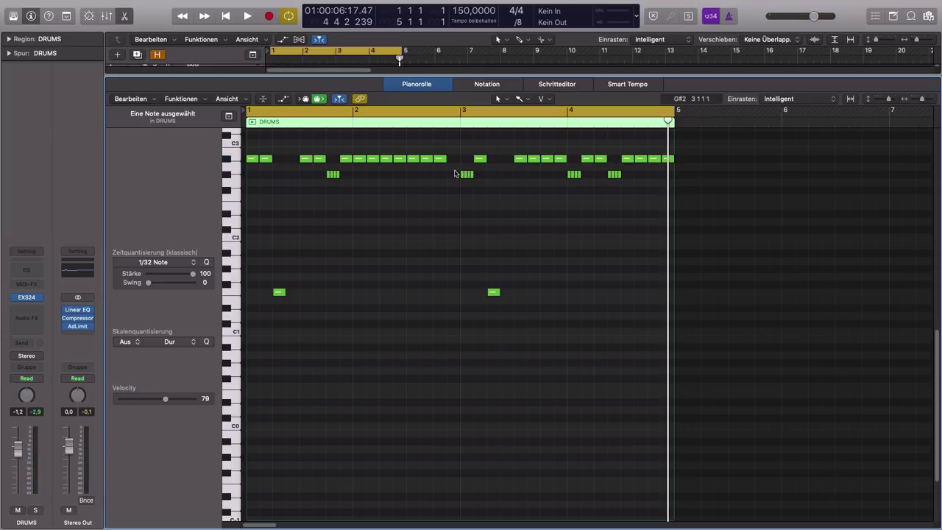
{"action": "left_click", "coordinate": [192, 265]}
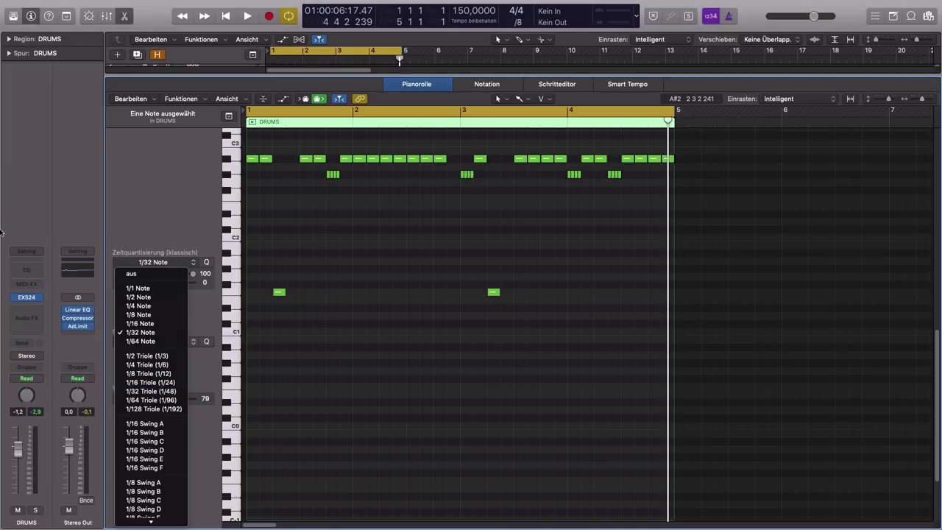
{"action": "left_click", "coordinate": [156, 383]}
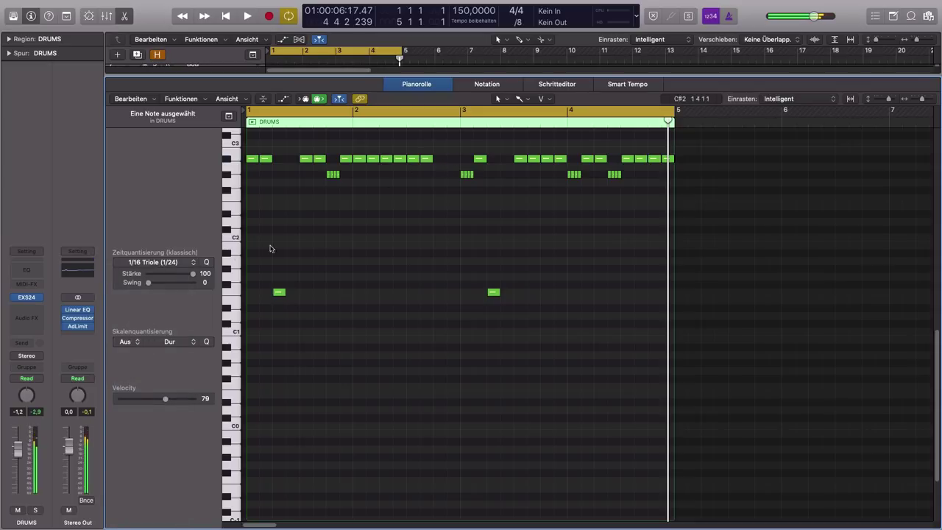
{"action": "left_click", "coordinate": [192, 264]}
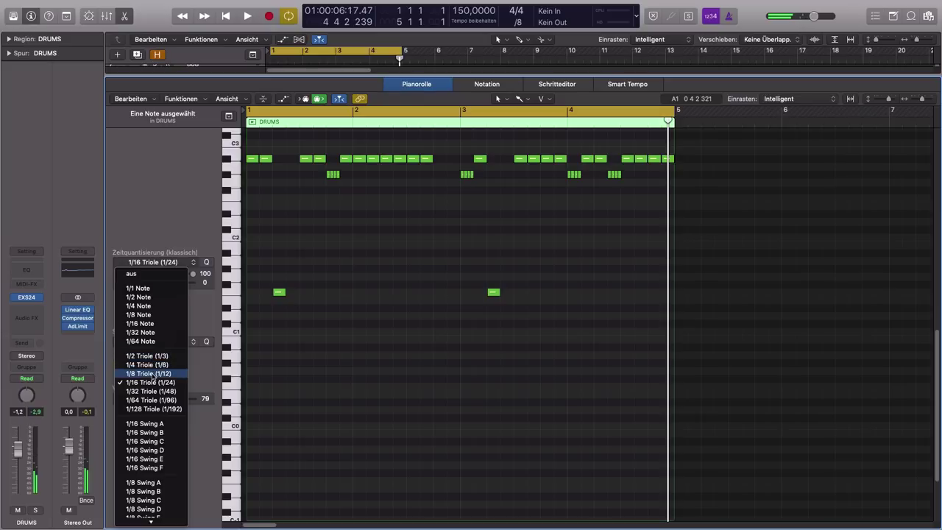
{"action": "left_click", "coordinate": [151, 373]}
{"action": "left_click", "coordinate": [445, 159]}
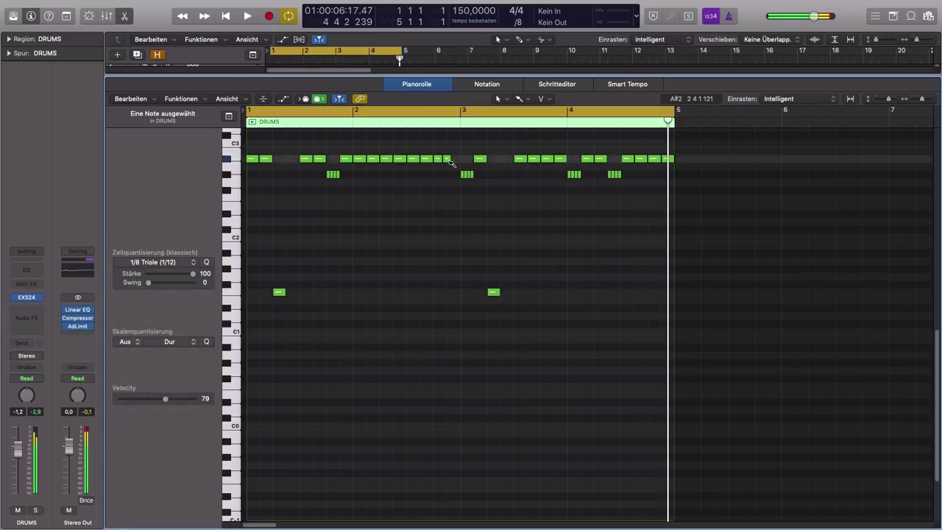
{"action": "left_click", "coordinate": [402, 196]}
{"action": "key", "text": "space"}
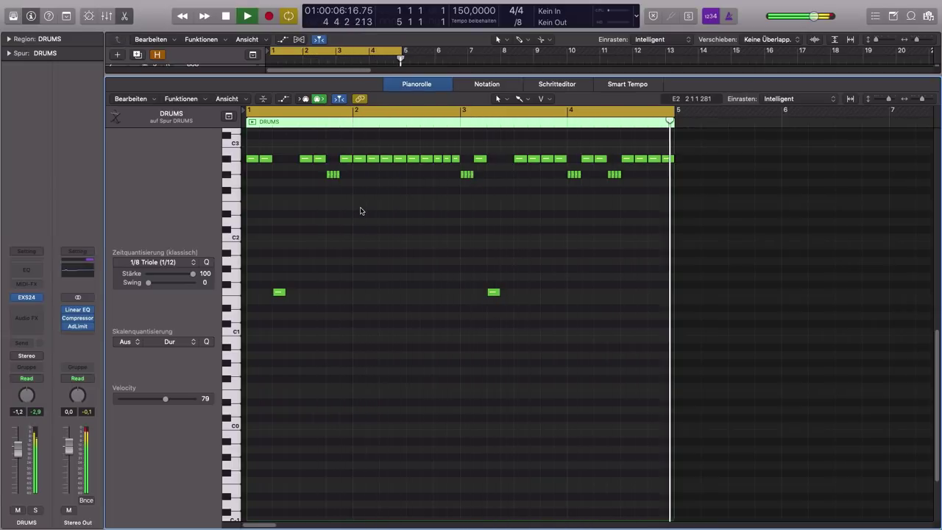
- Set time quantization to 1/8 Note and add C1 kicks on beats 1 and 4 of bar 1, and beats 1, 3.5 and 4 of bar 3
{"action": "key", "text": "space"}
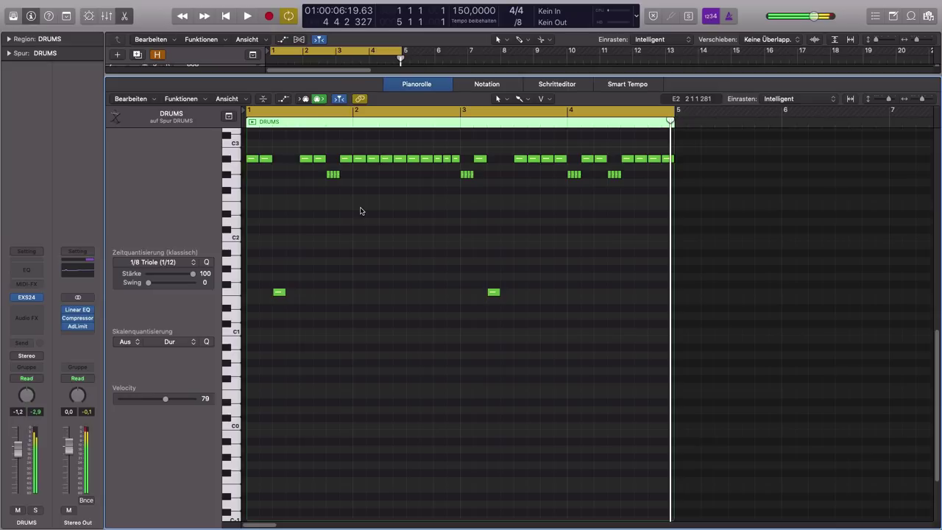
{"action": "left_click", "coordinate": [235, 332]}
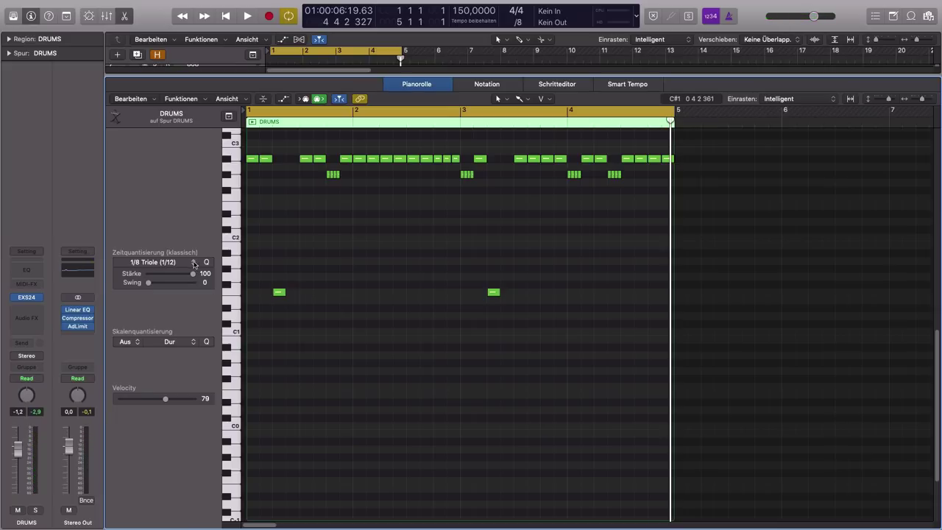
{"action": "left_click", "coordinate": [194, 263]}
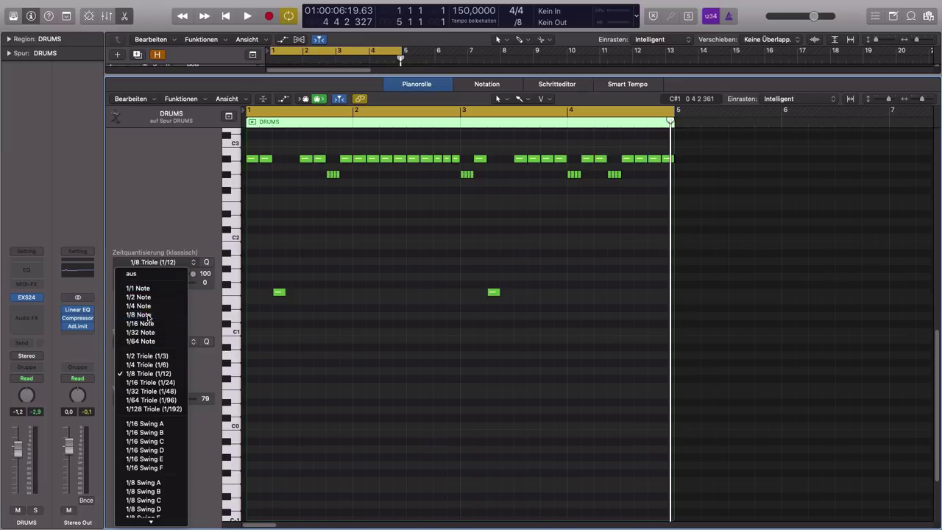
{"action": "left_click", "coordinate": [148, 315]}
{"action": "left_click", "coordinate": [252, 333]}
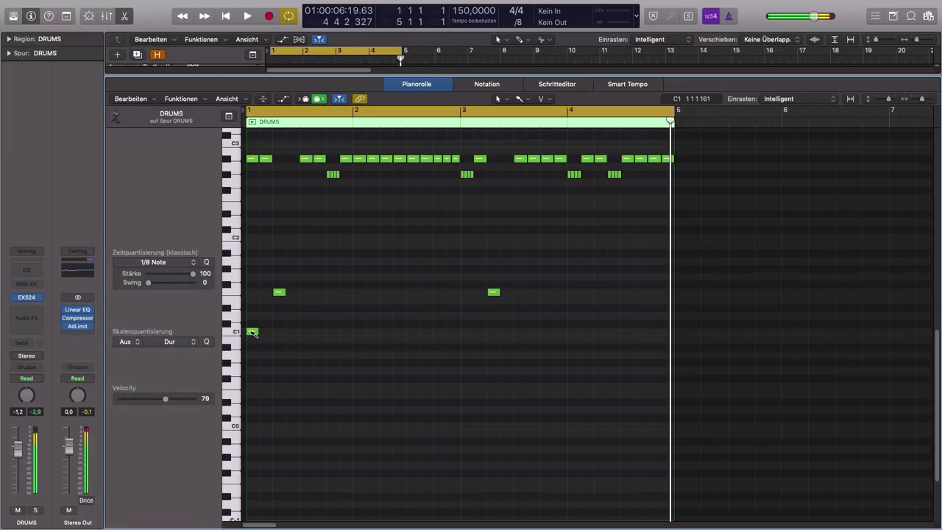
{"action": "left_click", "coordinate": [327, 333]}
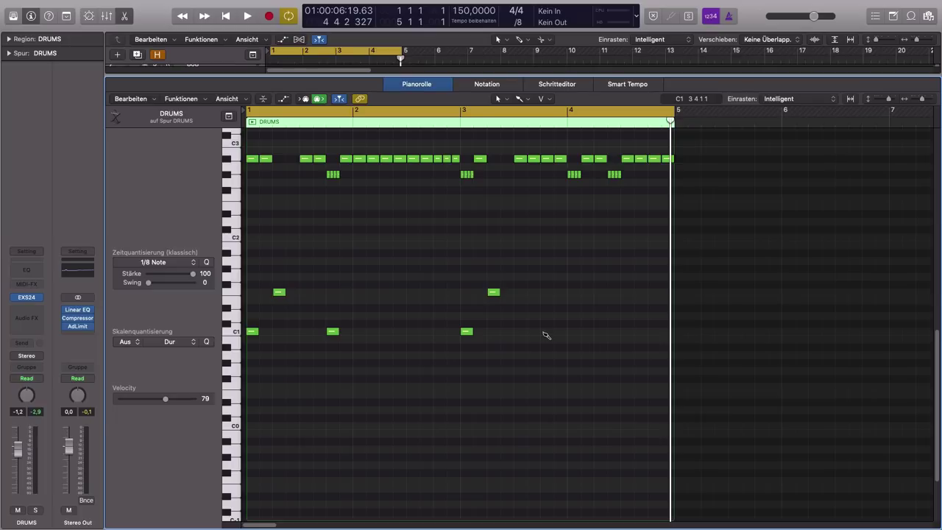
{"action": "left_click", "coordinate": [545, 332]}
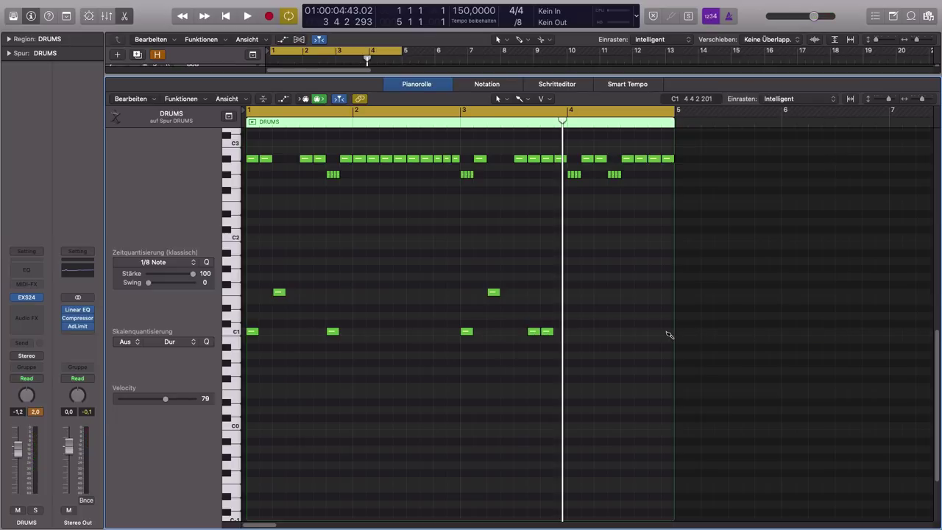
- Add eighth-note C1 kicks on both halves of beat 3 and the second half of beat 4 in bar 4, and play the loop
{"action": "left_click", "coordinate": [666, 332]}
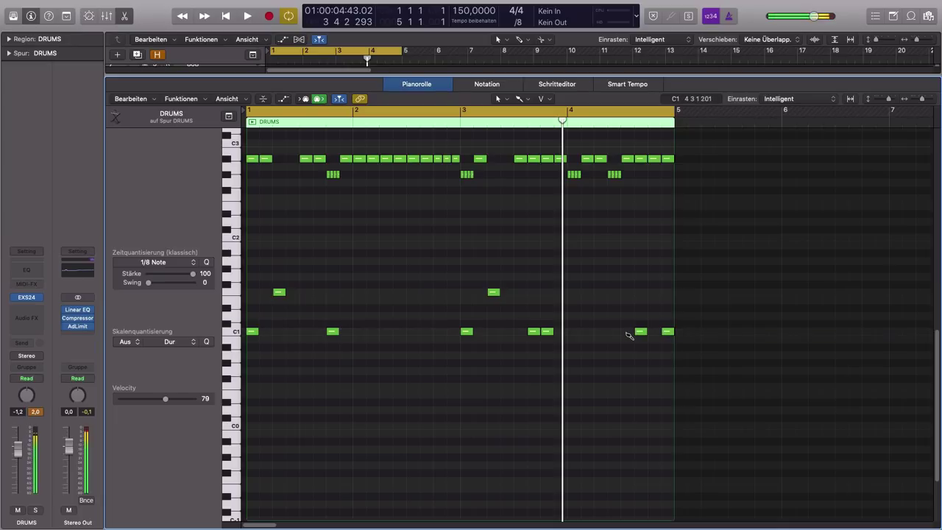
{"action": "left_click", "coordinate": [628, 332]}
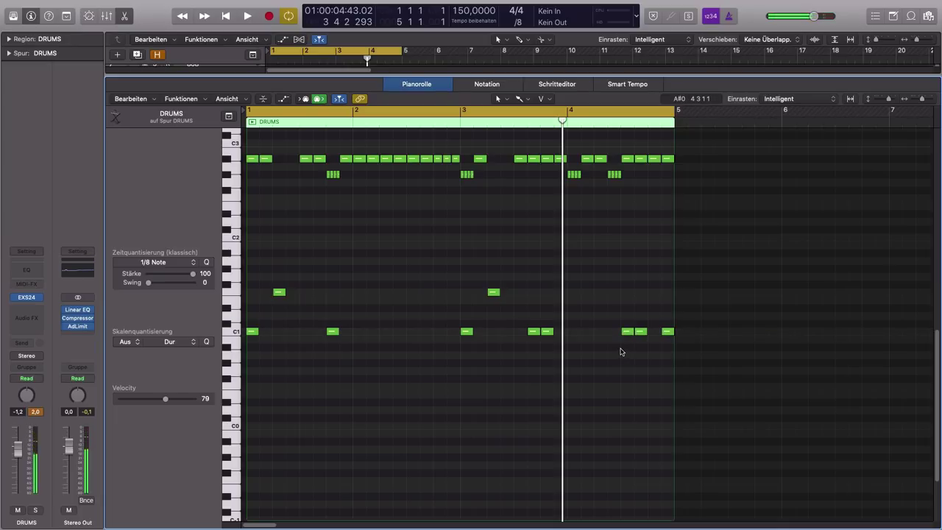
{"action": "key", "text": "space"}
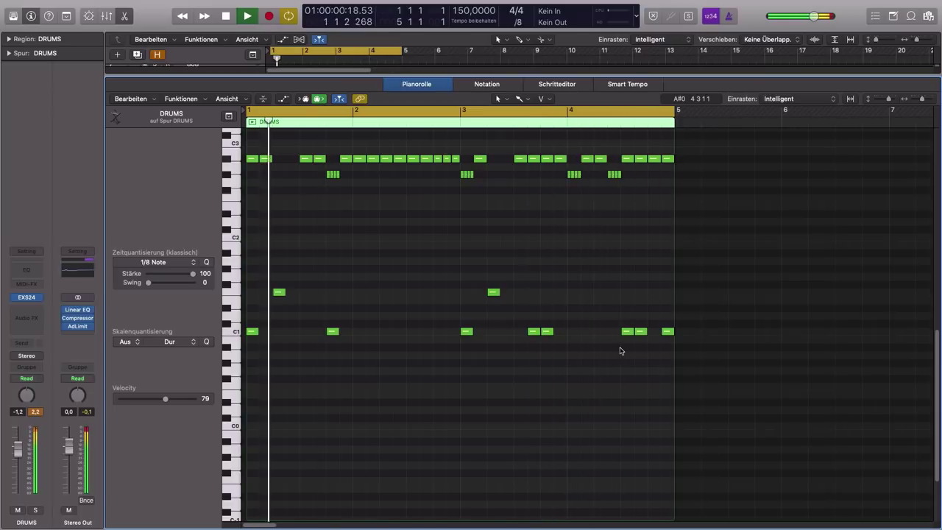
{"action": "key", "text": "space"}
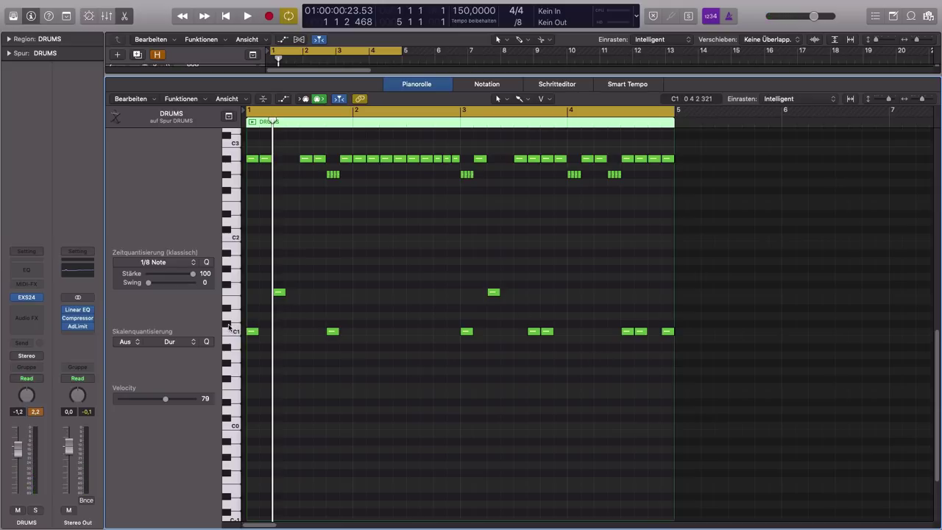
- Set the time quantization to 1/2 Note and fill the C#1 row with half notes across all four bars
{"action": "left_click", "coordinate": [228, 326]}
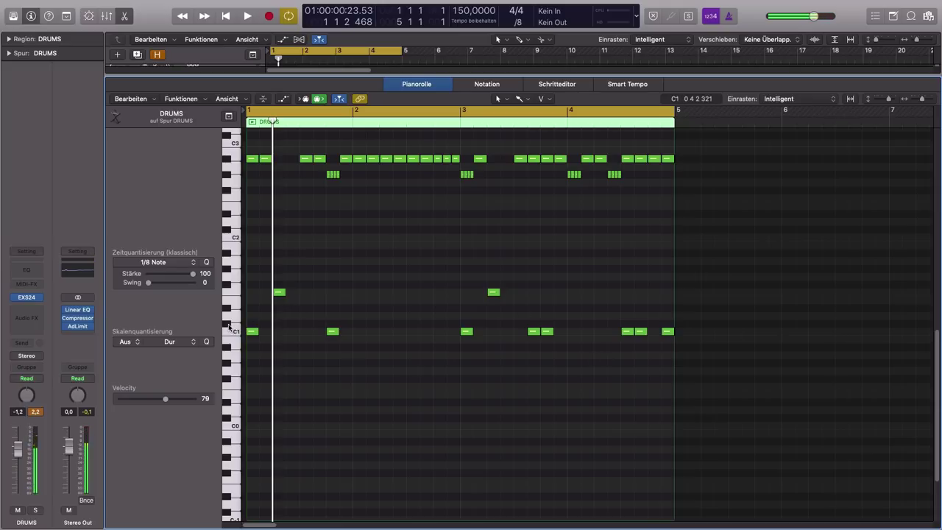
{"action": "left_click", "coordinate": [192, 265]}
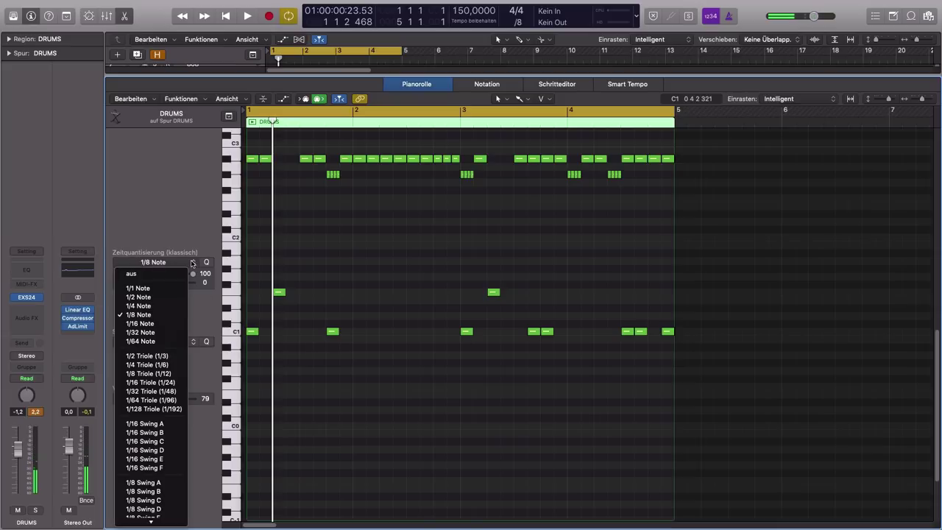
{"action": "left_click", "coordinate": [167, 301]}
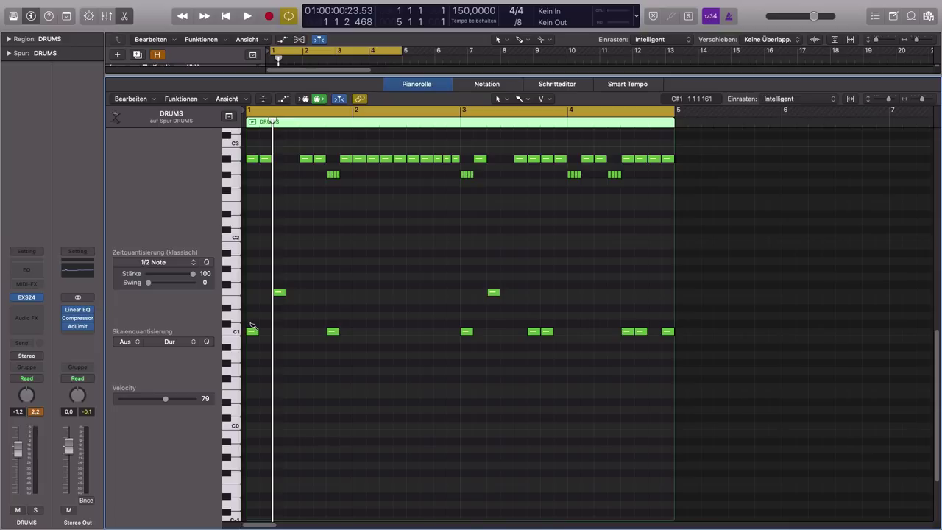
{"action": "left_click_drag", "start_coordinate": [250, 326], "coordinate": [635, 324]}
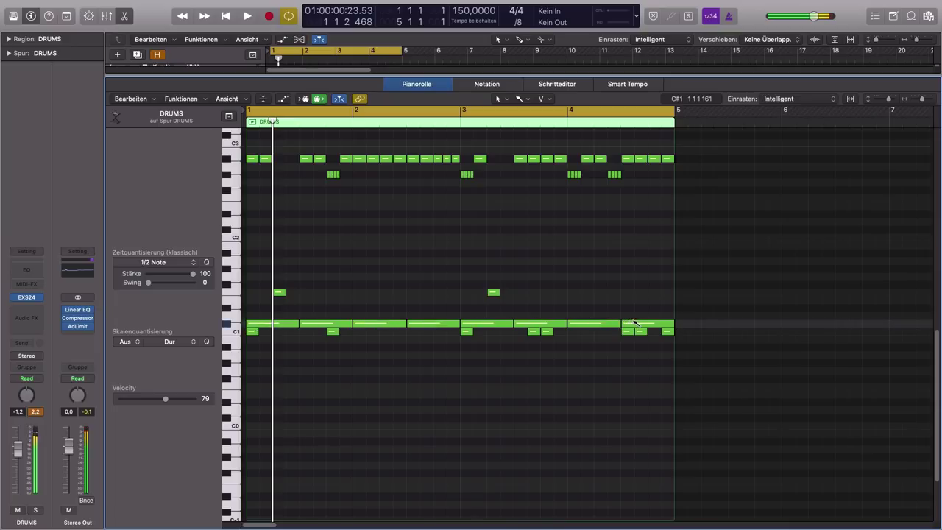
- Delete the C#1 half note in the first half of each bar, and play the loop
{"action": "left_click", "coordinate": [316, 325]}
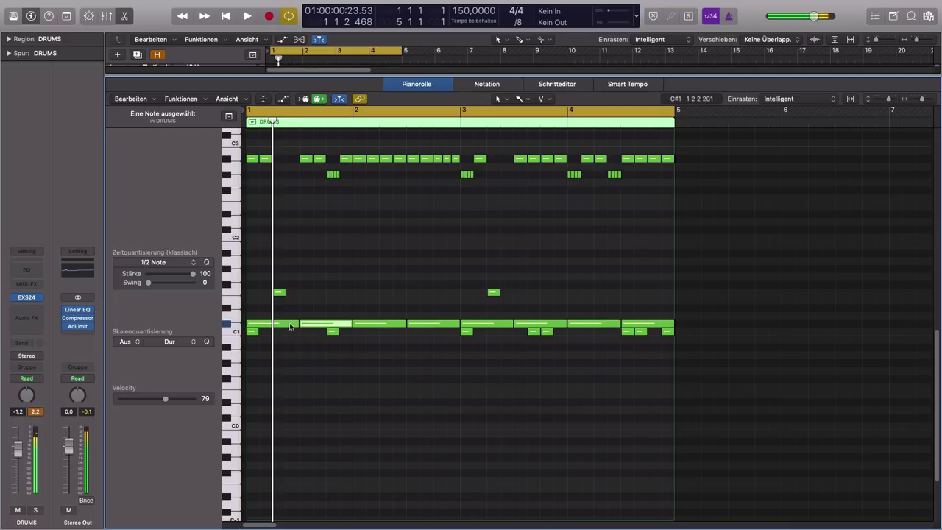
{"action": "left_click", "coordinate": [289, 325]}
{"action": "left_click", "coordinate": [388, 327], "text": "shift"}
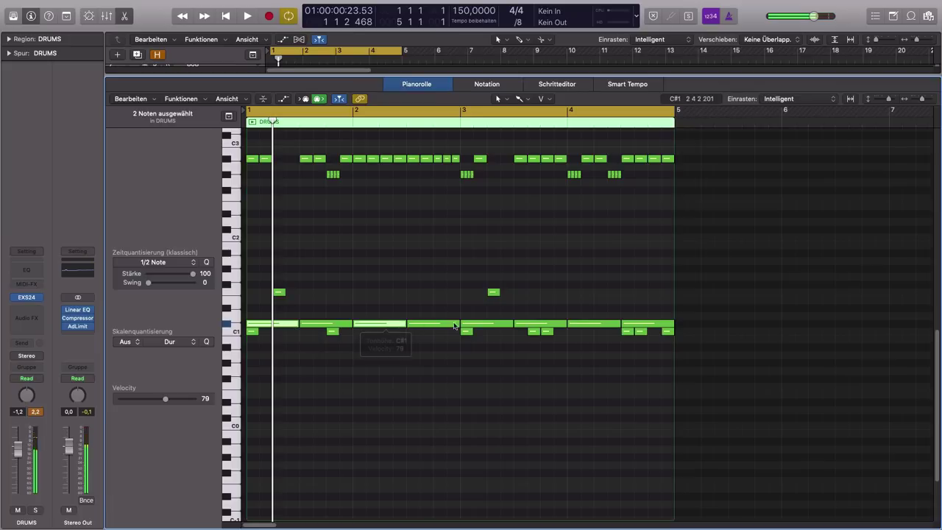
{"action": "left_click", "coordinate": [495, 325], "text": "shift"}
{"action": "left_click", "coordinate": [596, 325], "text": "shift"}
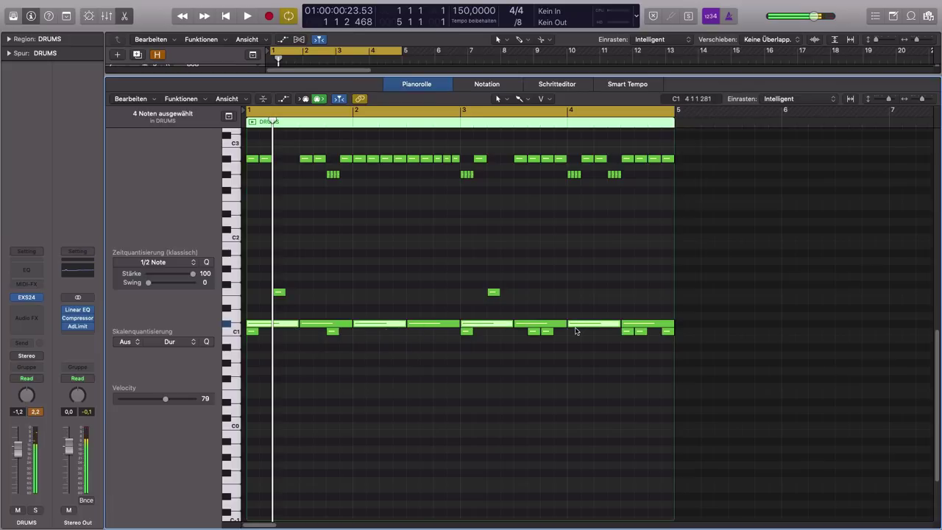
{"action": "key", "text": "Delete"}
{"action": "key", "text": "space"}
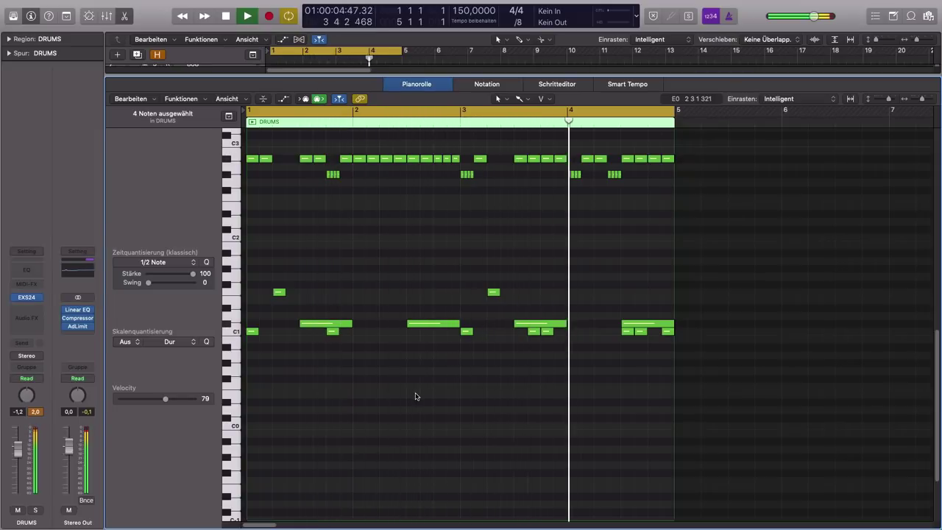
{"action": "key", "text": "space"}
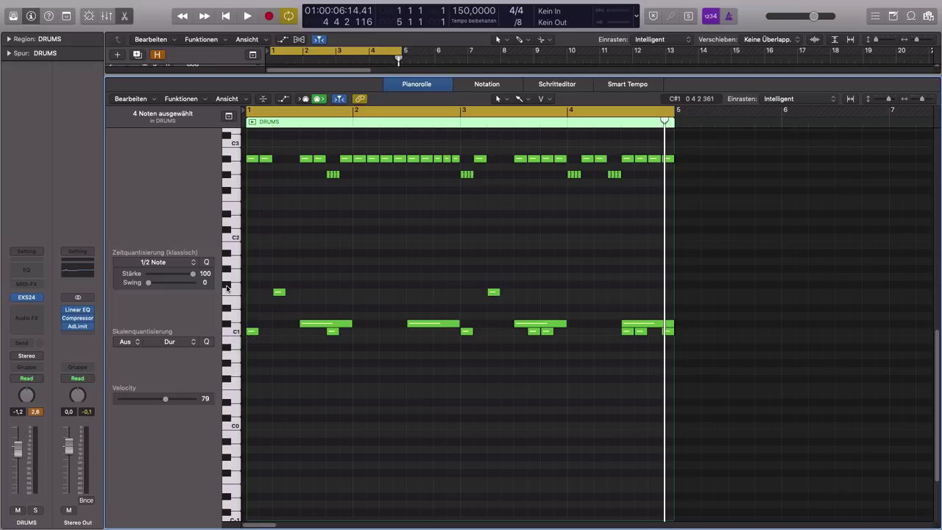
- Copy the four C#1 half notes up to F#1 at the same positions
{"action": "left_click", "coordinate": [227, 287]}
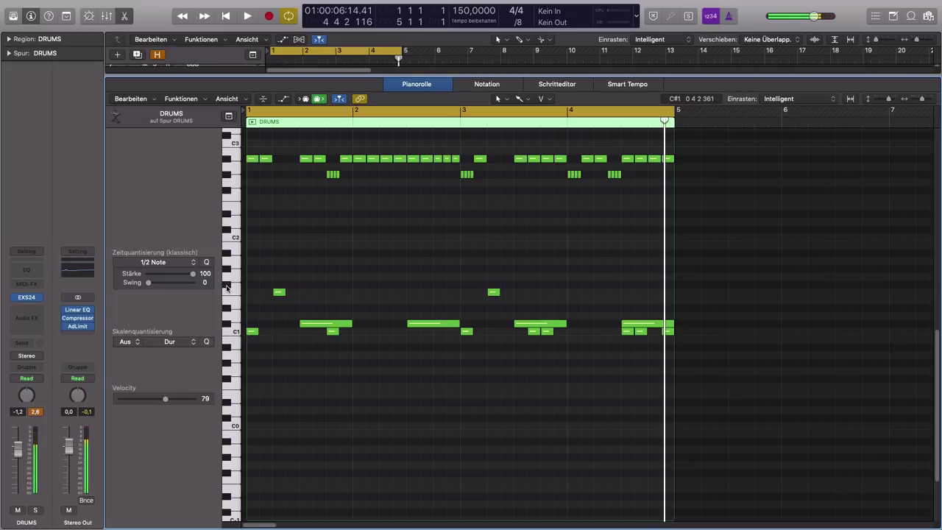
{"action": "left_click", "coordinate": [226, 325]}
{"action": "mouse_move", "coordinate": [321, 326]}
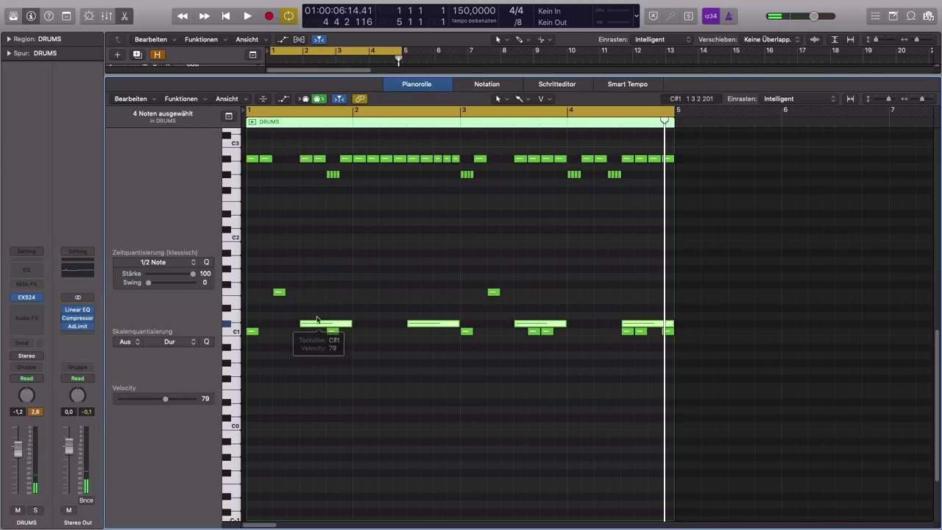
{"action": "left_click_drag", "start_coordinate": [318, 325], "coordinate": [318, 287]}
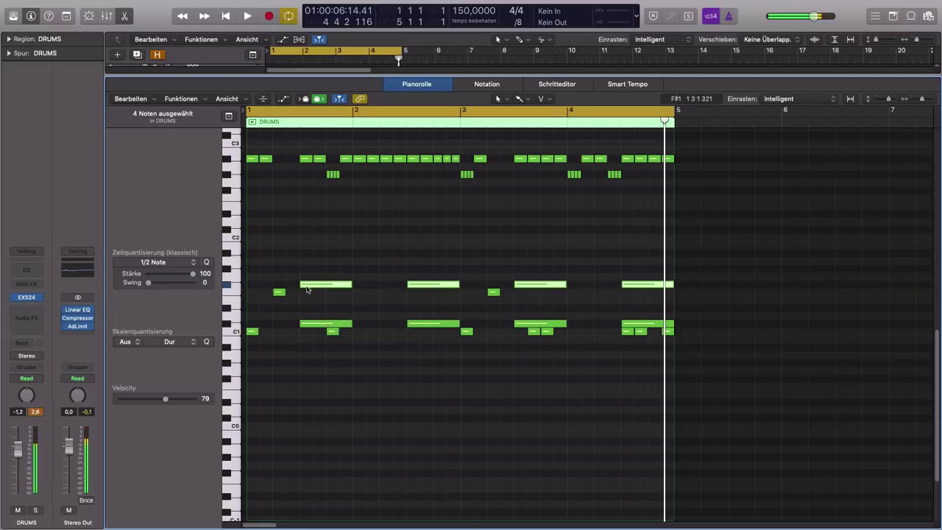
- Add a short D#1 note on the second half of beat 2 in bar 2, and play the loop
{"action": "left_click", "coordinate": [230, 311]}
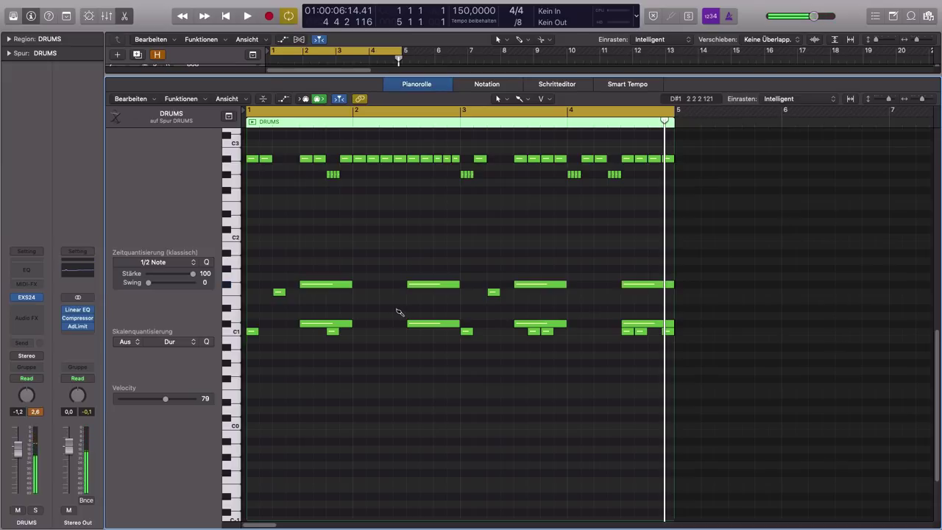
{"action": "left_click", "coordinate": [397, 312]}
{"action": "mouse_move", "coordinate": [398, 312]}
{"action": "left_mouse_down"}
{"action": "mouse_move", "coordinate": [423, 312]}
{"action": "mouse_move", "coordinate": [403, 308]}
{"action": "left_mouse_up"}
{"action": "key", "text": "space"}
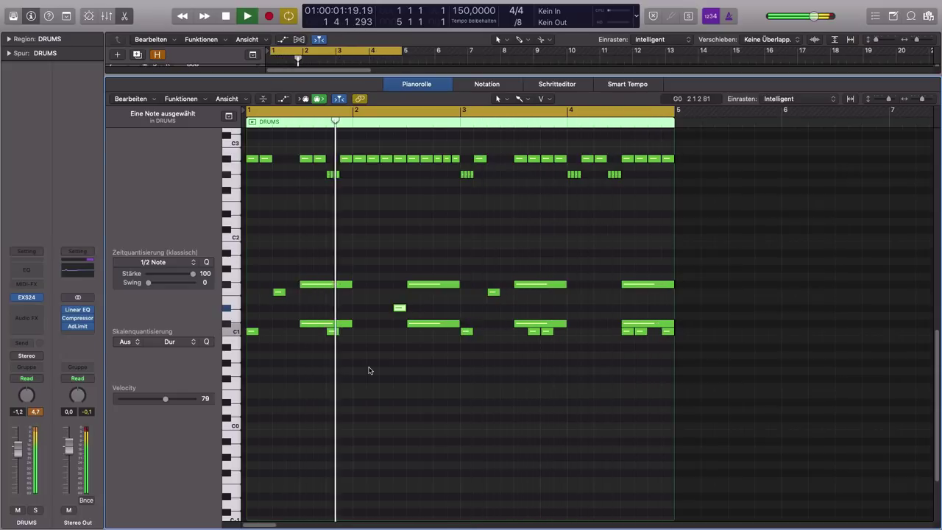
{"action": "key", "text": "space"}
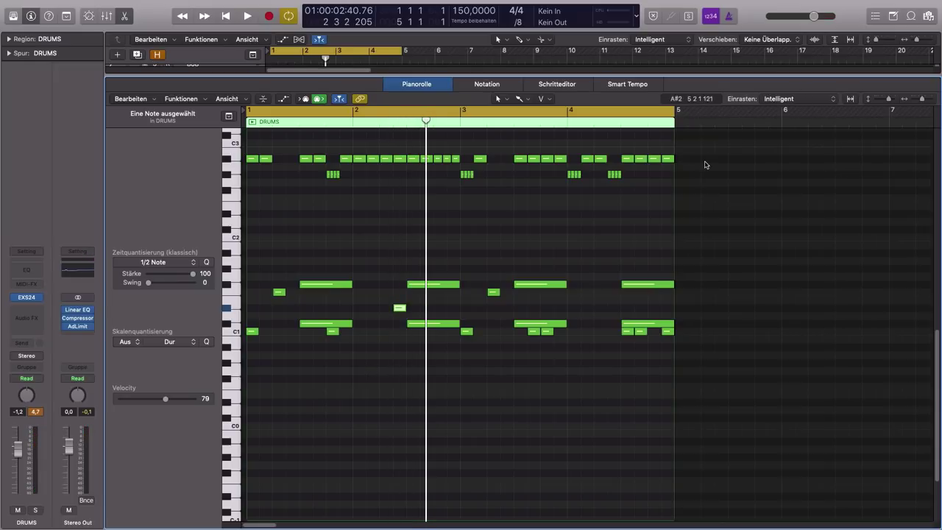
- Copy the DRUMS region onto the 808 track and open the copy in the piano roll
{"action": "key", "text": "p"}
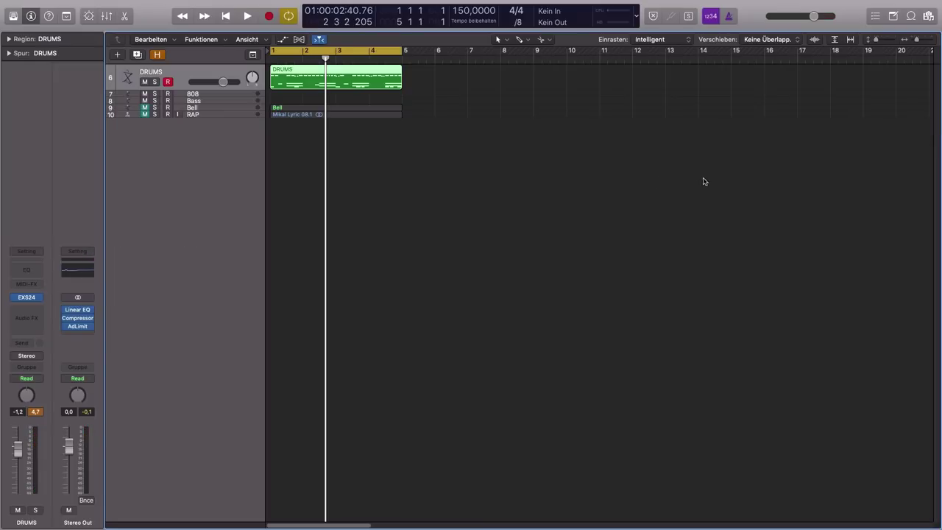
{"action": "left_click", "coordinate": [210, 94]}
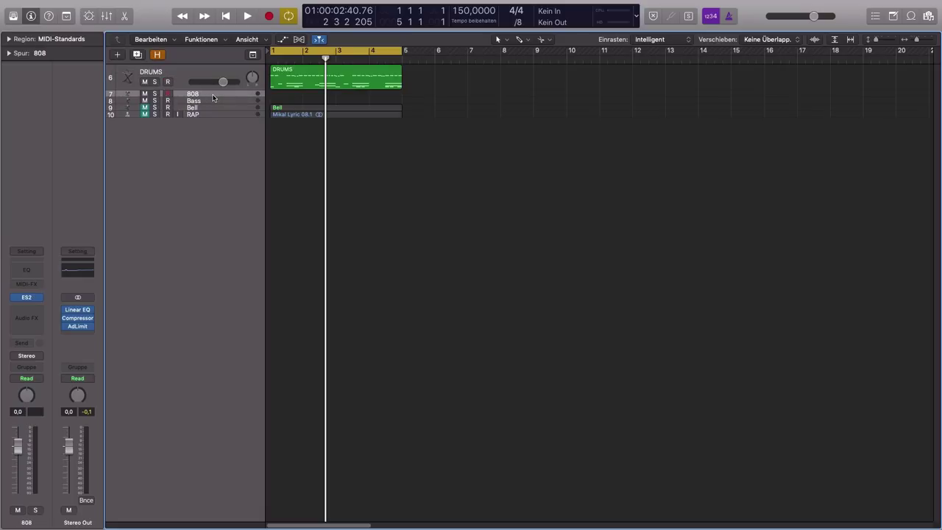
{"action": "left_click", "coordinate": [334, 75]}
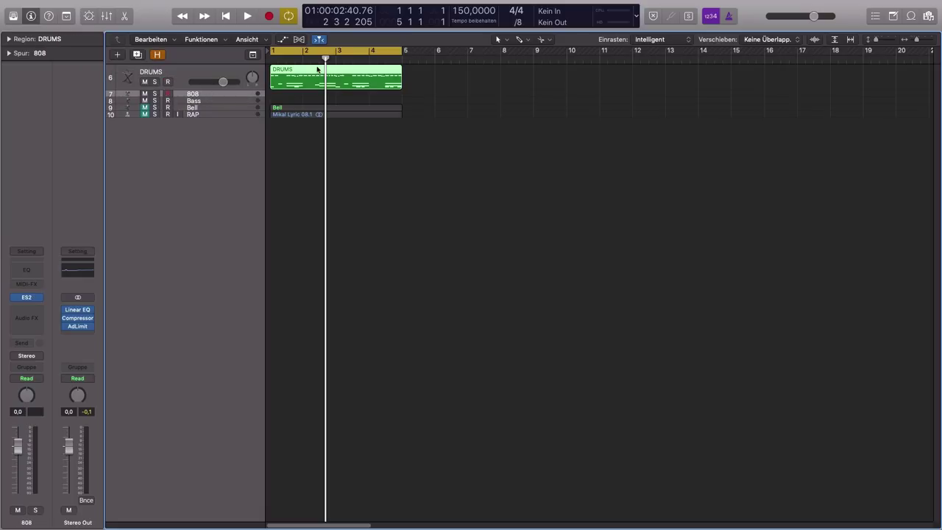
{"action": "left_click_drag", "start_coordinate": [317, 68], "coordinate": [314, 96]}
{"action": "double_click", "coordinate": [282, 95]}
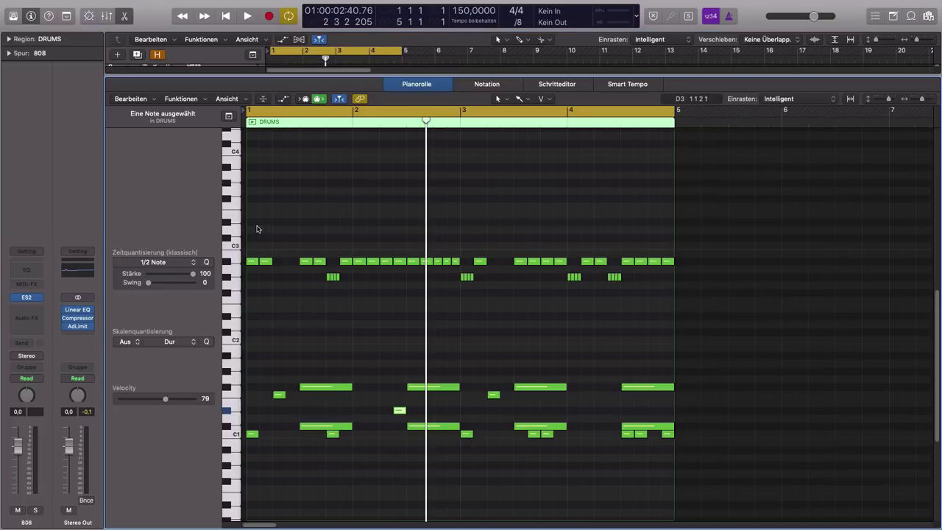
- Delete every note above C1 in the copied region on the 808 track, and play the loop
{"action": "left_click_drag", "start_coordinate": [248, 224], "coordinate": [668, 426]}
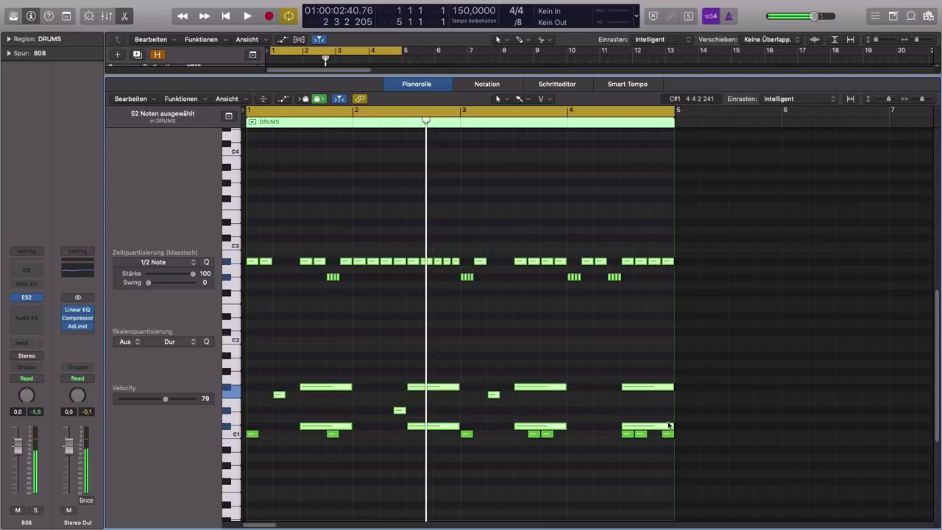
{"action": "key", "text": "Delete"}
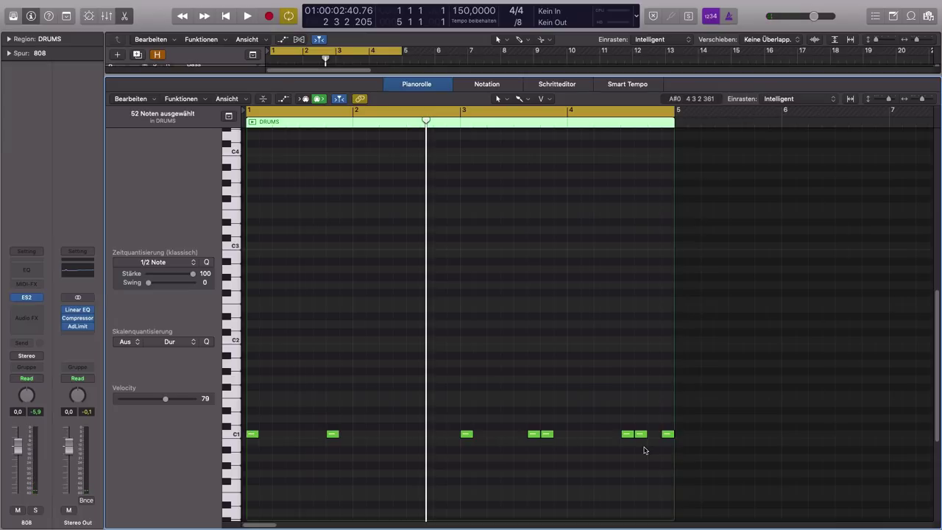
{"action": "key", "text": "space"}
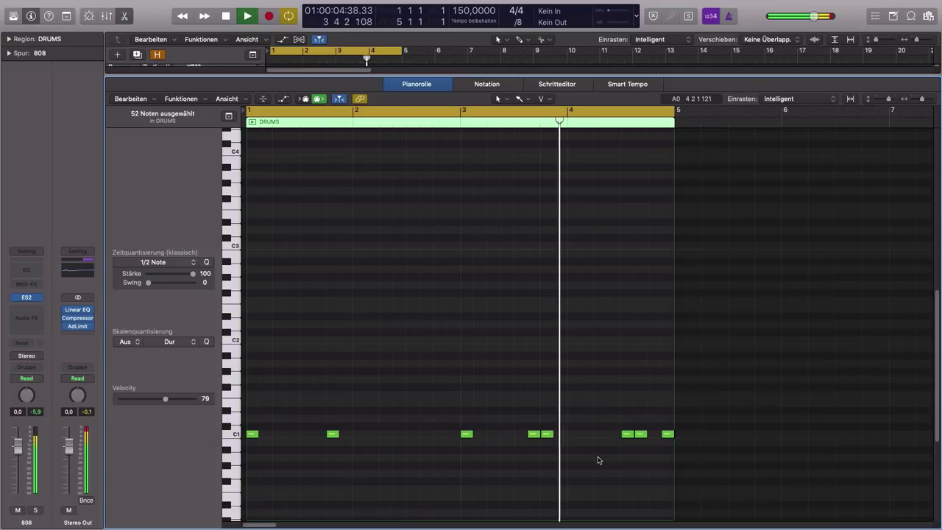
{"action": "key", "text": "space"}
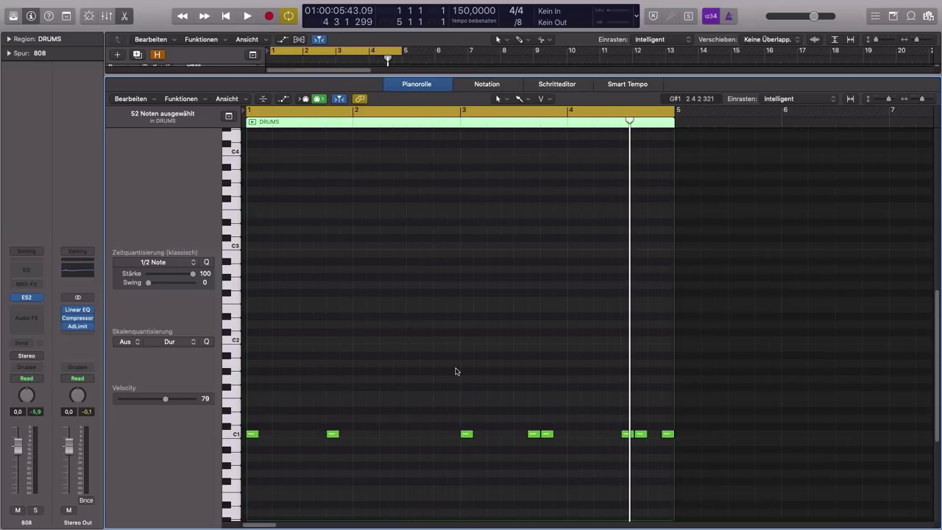
- Examine the ES2 synthesizer settings of the 808 track, and close the plug-in window
{"action": "left_click", "coordinate": [28, 298]}
{"action": "left_click_drag", "start_coordinate": [545, 45], "coordinate": [597, 48]}
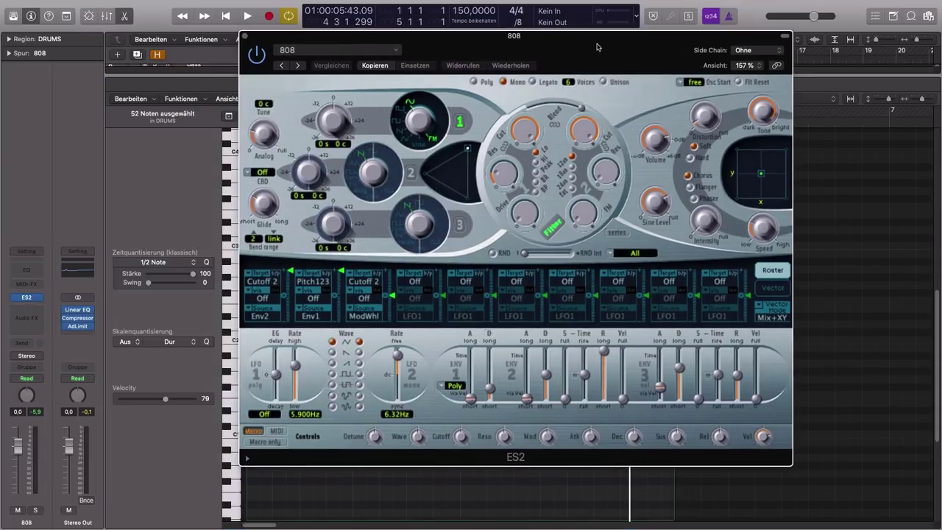
{"action": "left_click", "coordinate": [246, 37]}
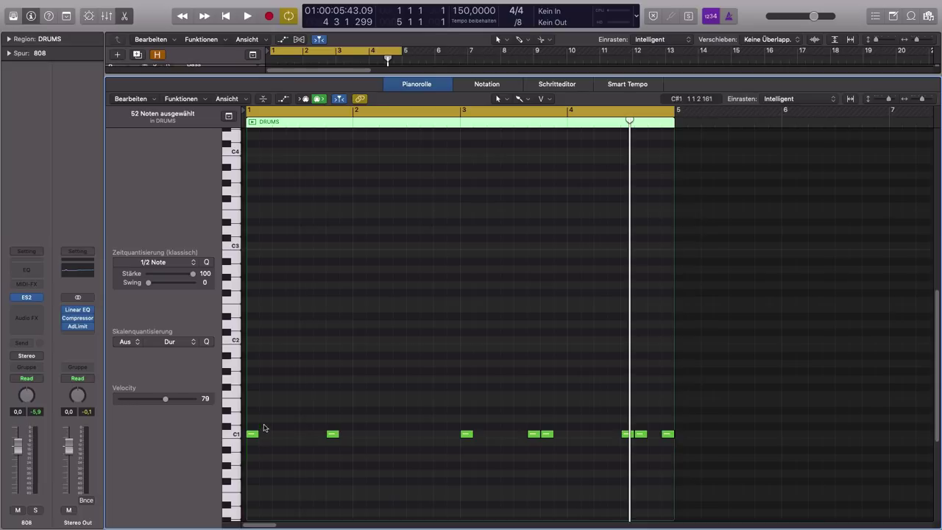
- Lengthen the C1 notes on beats 1 and 4 of bars 1 and 3 to about two and a half beats, and play the loop
{"action": "left_click_drag", "start_coordinate": [258, 422], "coordinate": [347, 451]}
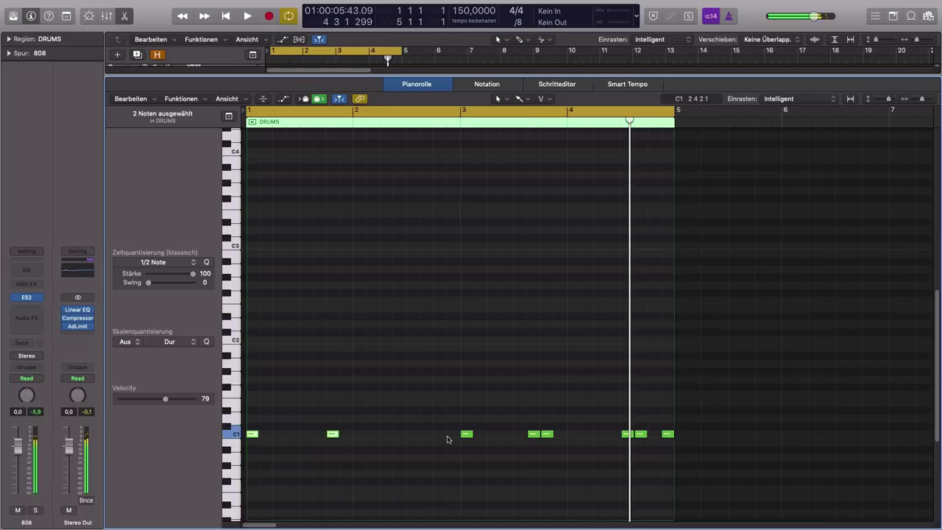
{"action": "left_click", "coordinate": [468, 435], "text": "shift"}
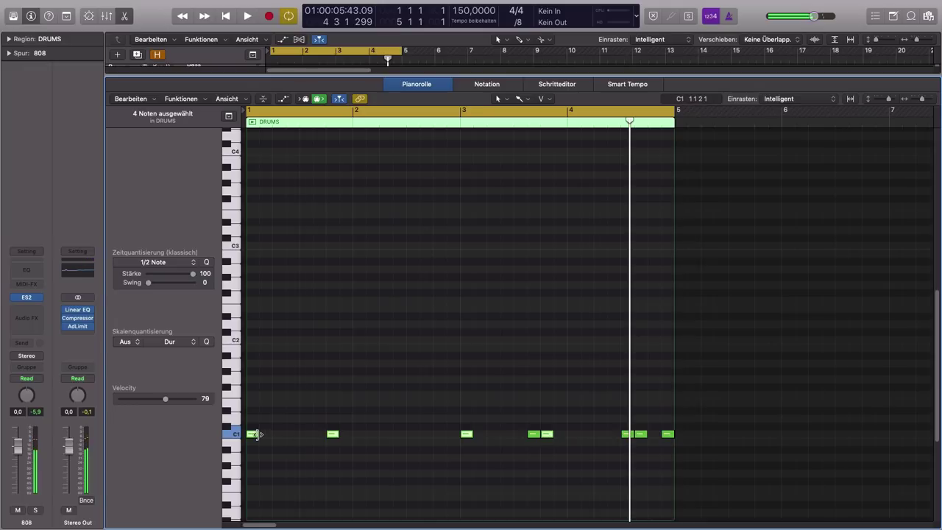
{"action": "left_click_drag", "start_coordinate": [257, 434], "coordinate": [310, 443]}
{"action": "left_click", "coordinate": [379, 464]}
{"action": "key", "text": "space"}
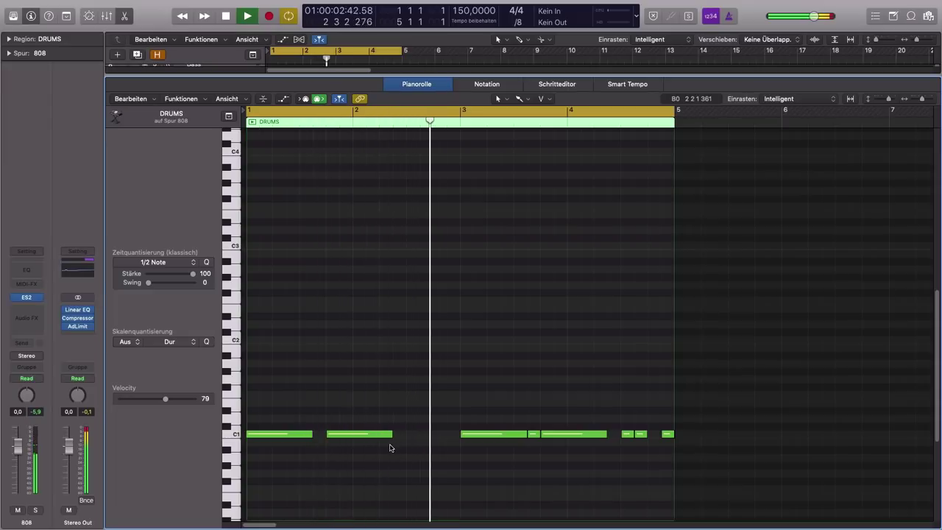
- Extend the C1 note starting on beat 4 of bar 1 to just before beat 4 of bar 2, and stop playback
{"action": "left_click_drag", "start_coordinate": [391, 435], "coordinate": [429, 435]}
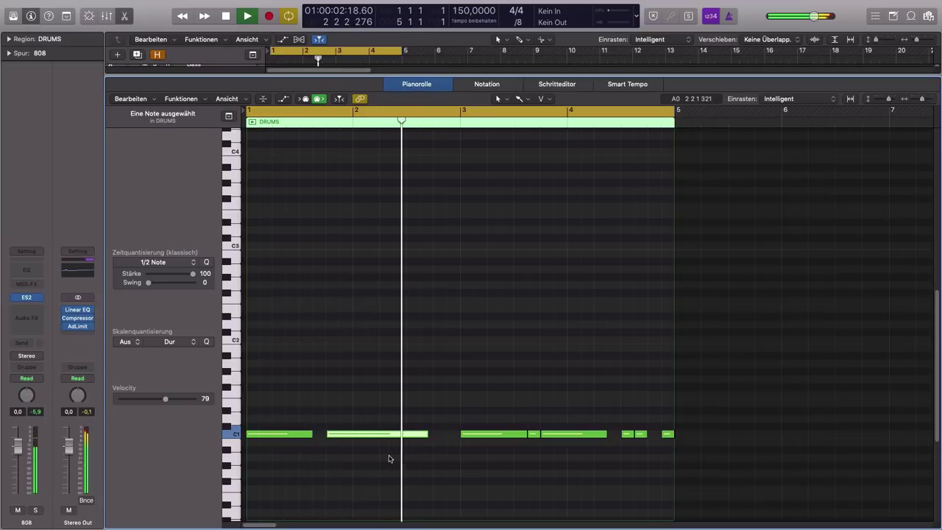
{"action": "key", "text": "space"}
{"action": "left_click", "coordinate": [513, 461]}
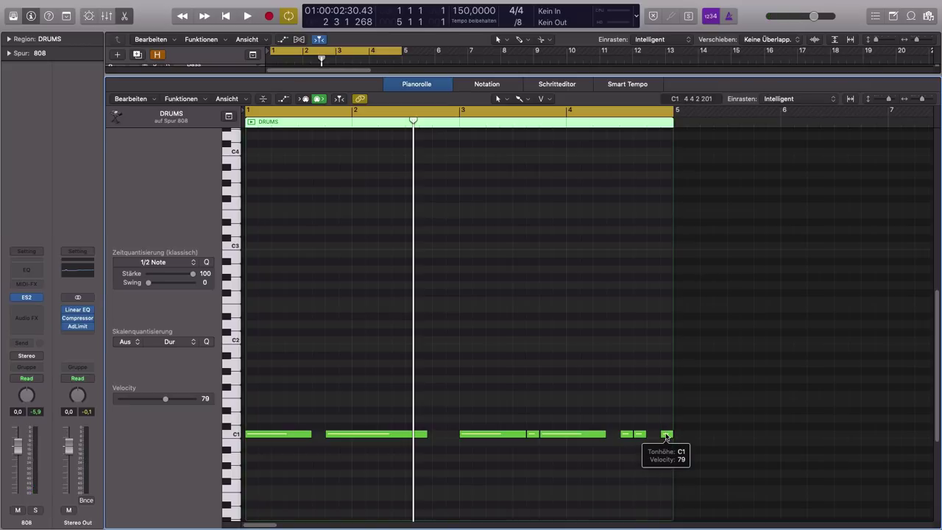
- Move the last 808 note up to C2, lengthen the C1 note before it until they meet, and play the loop
{"action": "left_click_drag", "start_coordinate": [667, 435], "coordinate": [666, 340]}
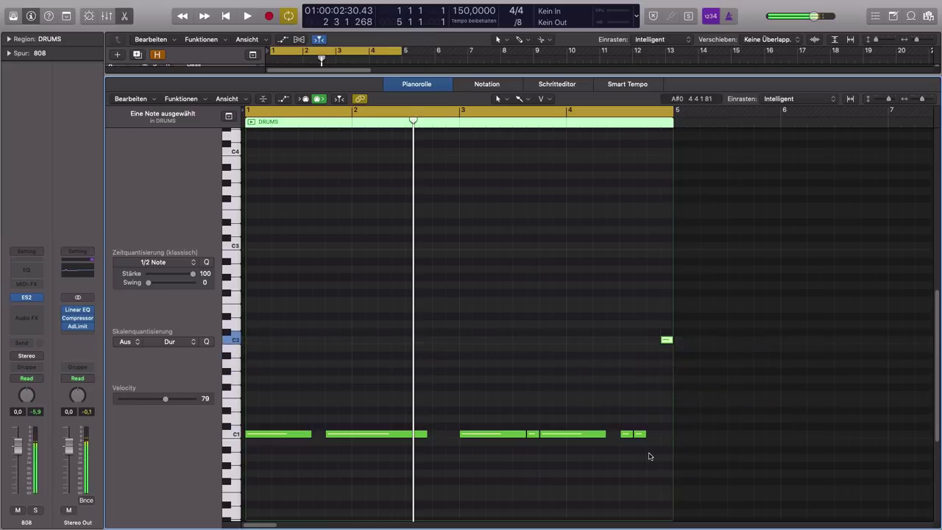
{"action": "left_click_drag", "start_coordinate": [646, 435], "coordinate": [662, 434]}
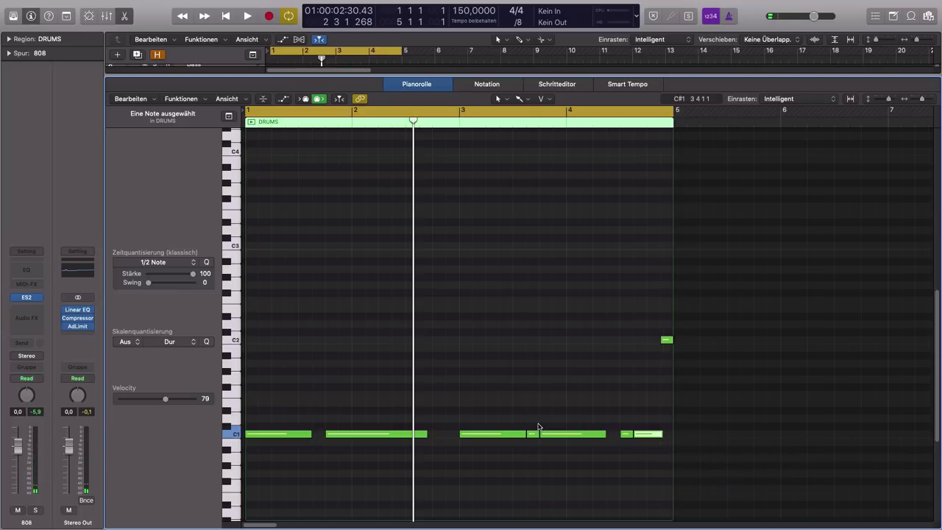
{"action": "key", "text": "space"}
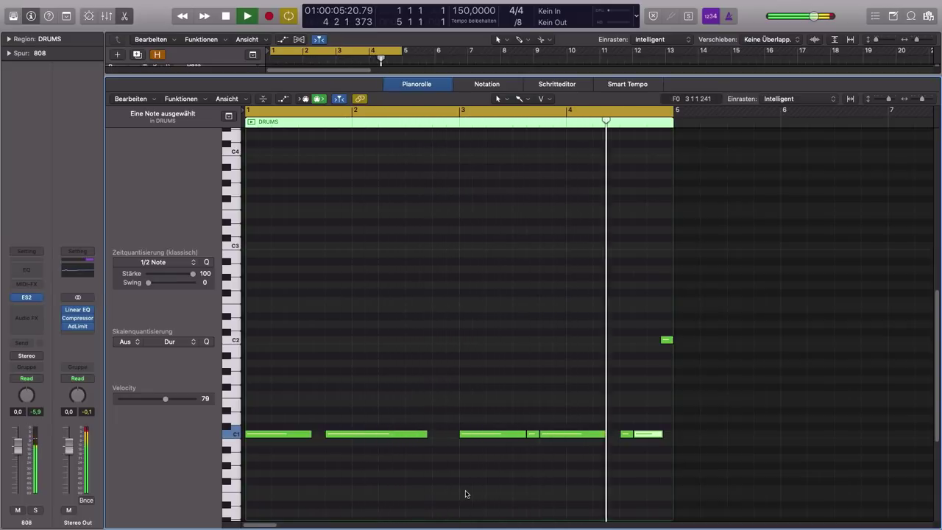
{"action": "key", "text": "space"}
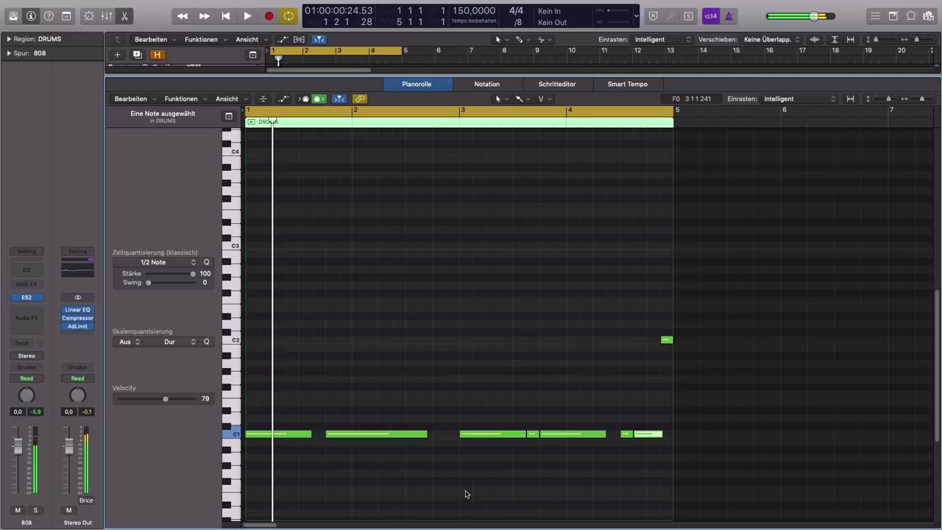
- Close the piano roll, examine the ES2 synthesizer settings of the Bass track, and close the plug-in window
{"action": "key", "text": "p"}
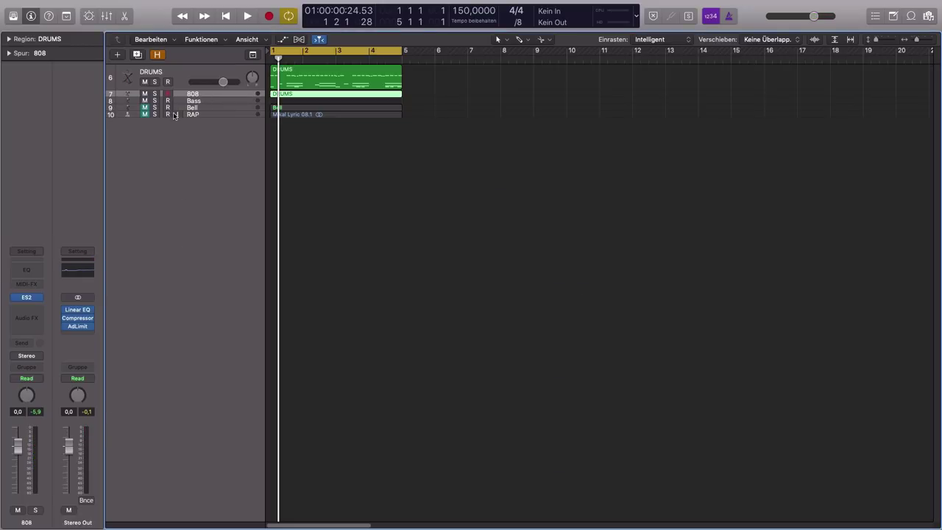
{"action": "left_click", "coordinate": [225, 99]}
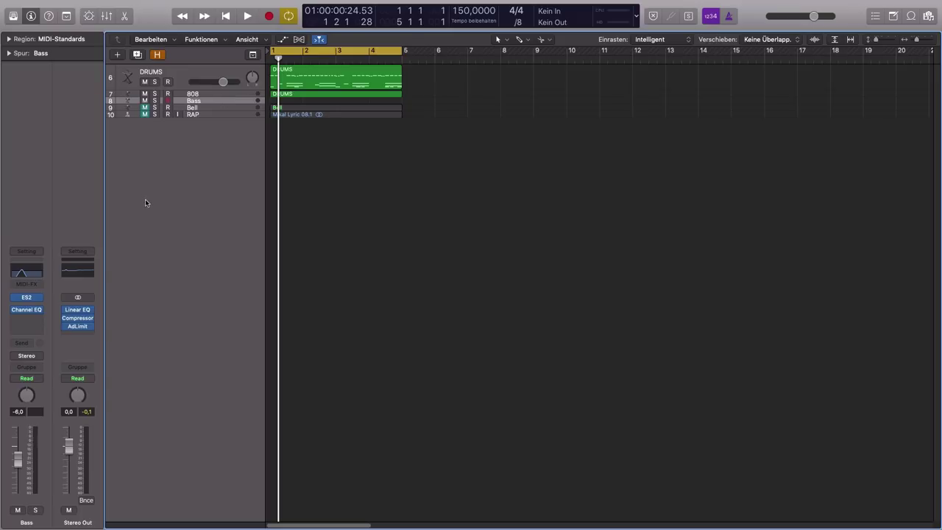
{"action": "left_click", "coordinate": [25, 298]}
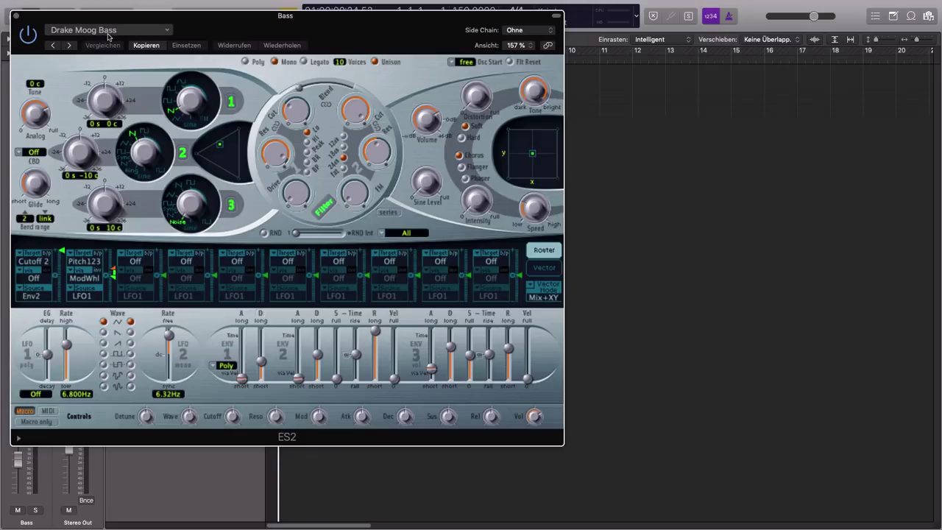
{"action": "left_click", "coordinate": [15, 15]}
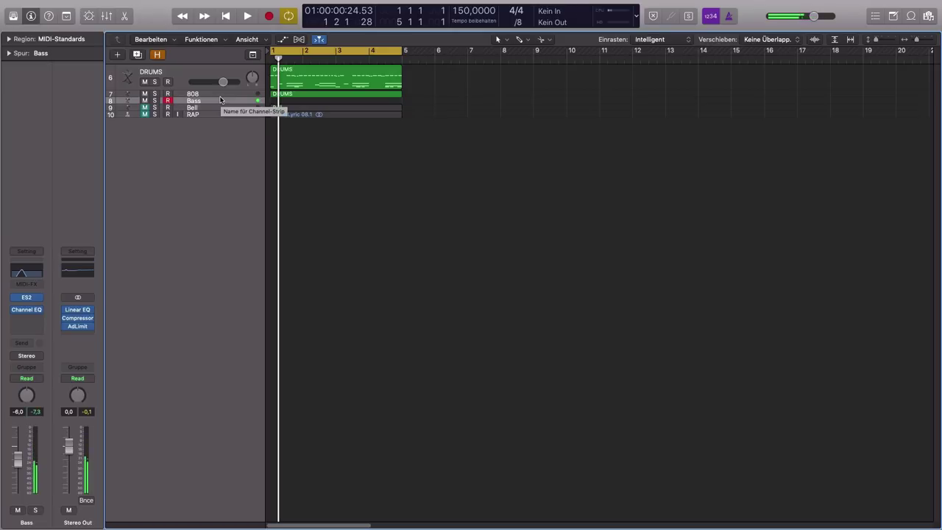
- Copy the 808 track's region onto the Bass track and open the copy in the piano roll
{"action": "left_click", "coordinate": [290, 96]}
{"action": "left_click_drag", "start_coordinate": [291, 96], "coordinate": [294, 103]}
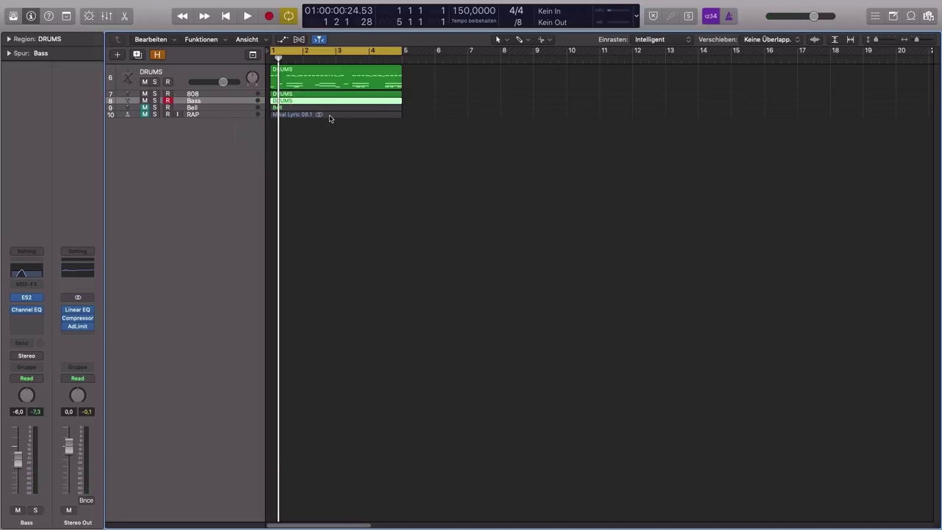
{"action": "left_click", "coordinate": [334, 140]}
{"action": "double_click", "coordinate": [343, 102]}
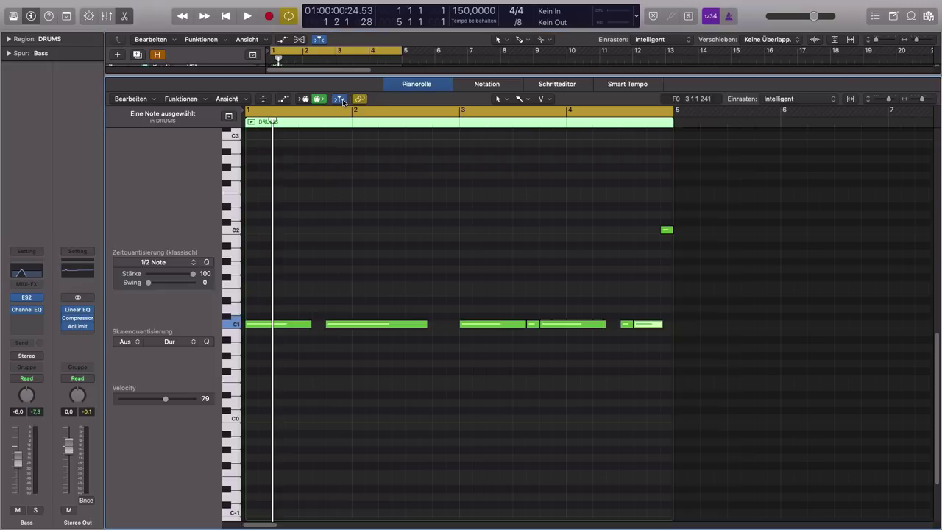
- Delete every note except the first C1 note in the copied region on the Bass track
{"action": "left_click_drag", "start_coordinate": [259, 214], "coordinate": [671, 386]}
{"action": "left_click", "coordinate": [432, 238]}
{"action": "left_click_drag", "start_coordinate": [382, 198], "coordinate": [674, 408]}
{"action": "key", "text": "Delete"}
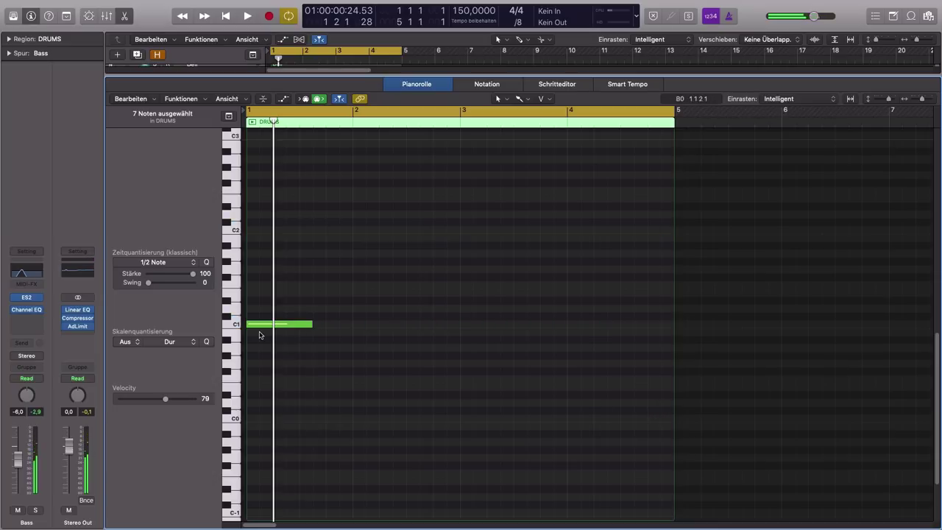
- Move the remaining Bass note down to C0, stretch it across all four bars, and start the loop
{"action": "left_click_drag", "start_coordinate": [270, 325], "coordinate": [670, 456]}
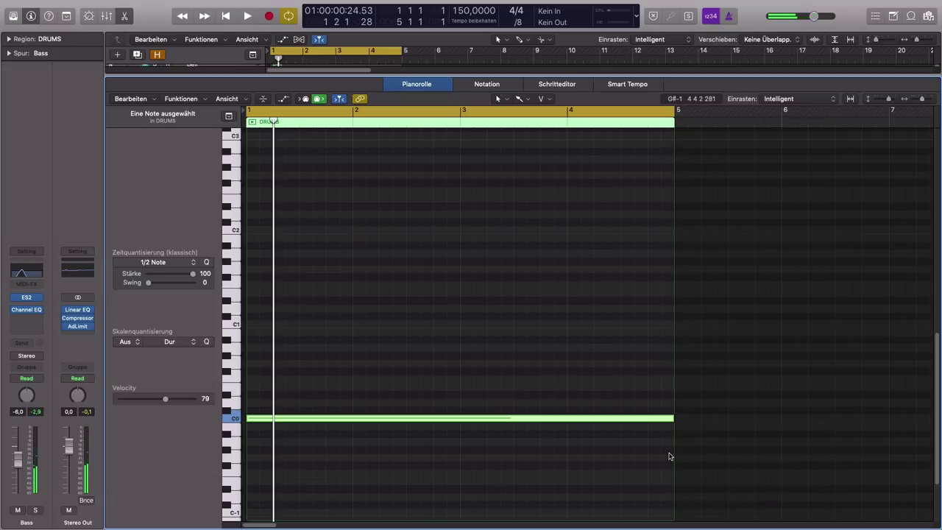
{"action": "key", "text": "space"}
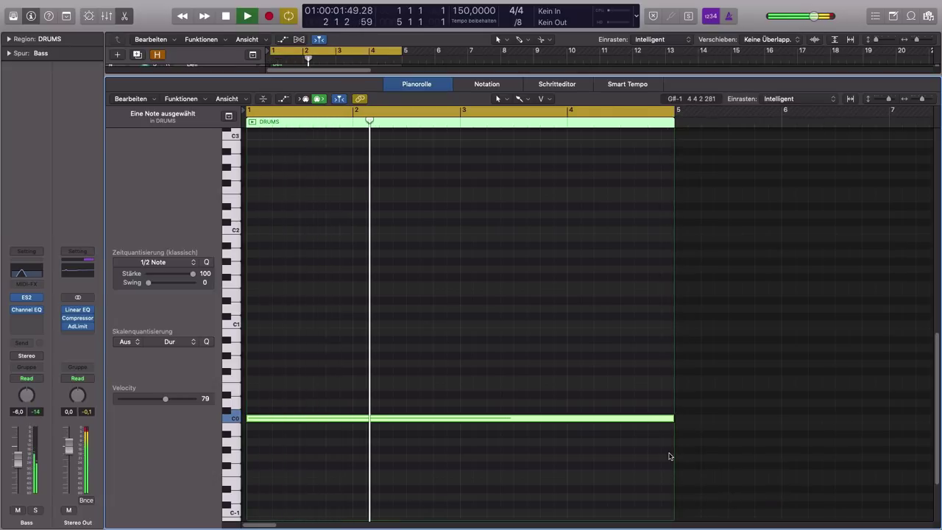
- Compare the loop with the Bass track muted and unmuted, and stop playback
{"action": "left_click", "coordinate": [18, 510]}
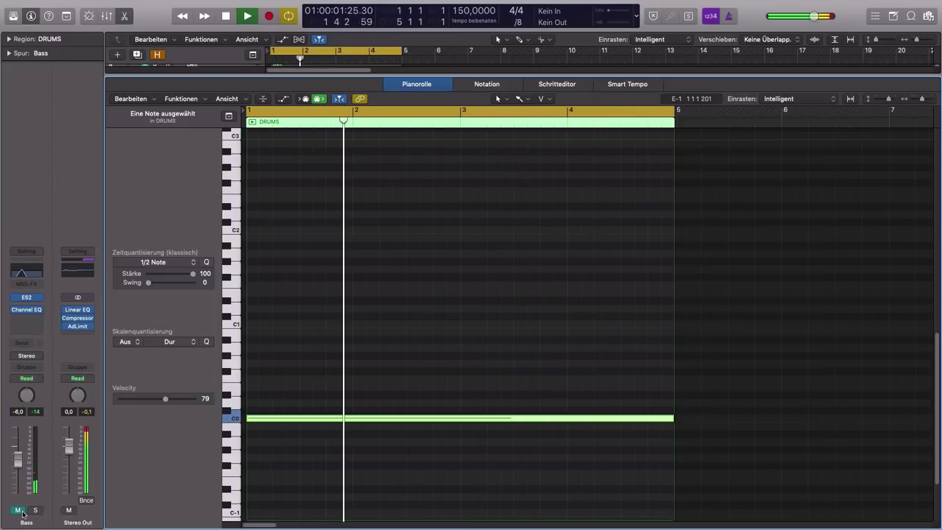
{"action": "left_click", "coordinate": [21, 512]}
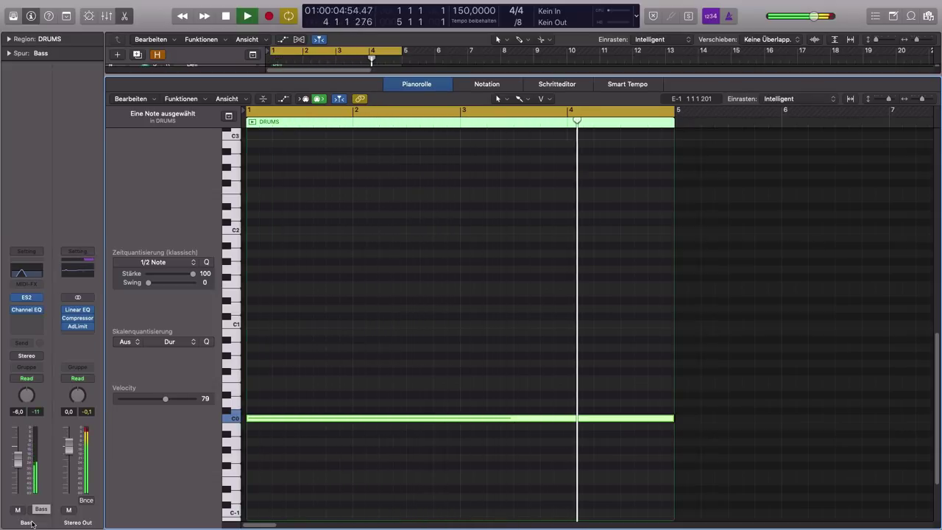
{"action": "key", "text": "space"}
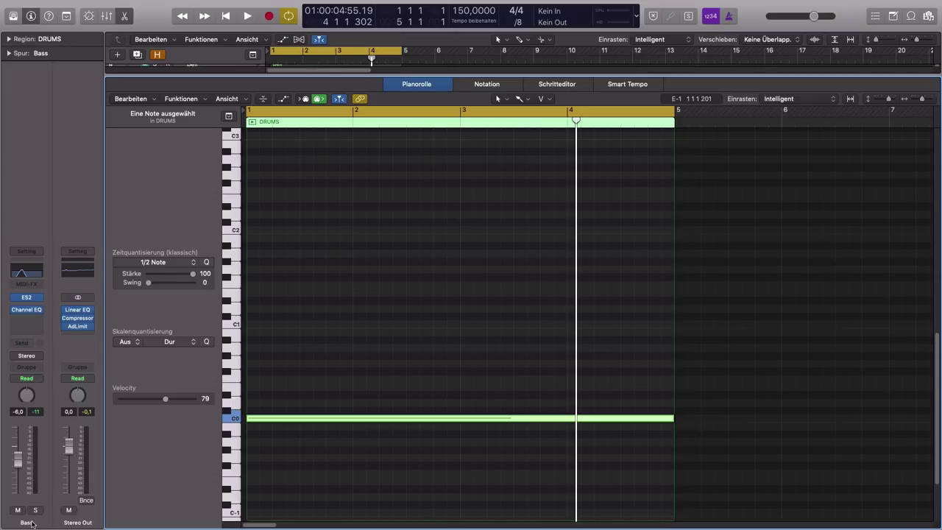
- Close the piano roll, unmute the Bell track, and enlarge its track height
{"action": "key", "text": "p"}
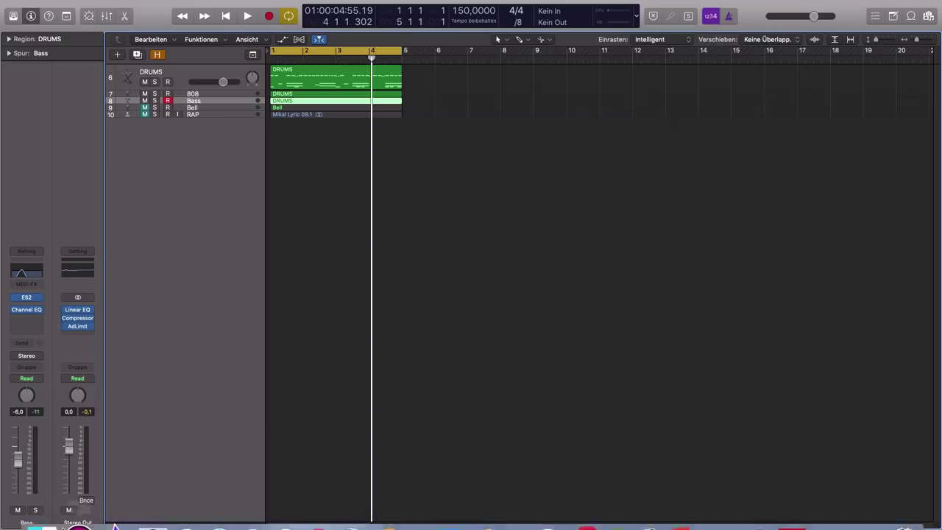
{"action": "left_click", "coordinate": [223, 108]}
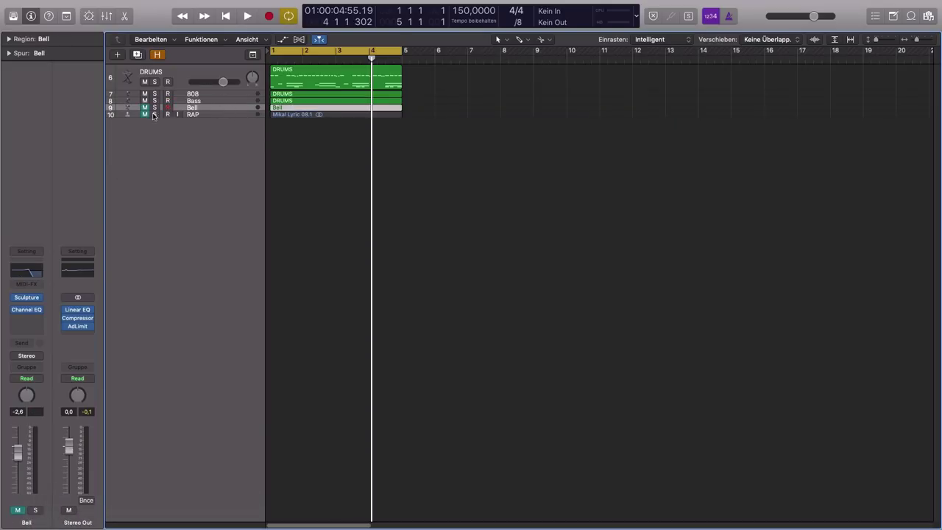
{"action": "left_click", "coordinate": [145, 109]}
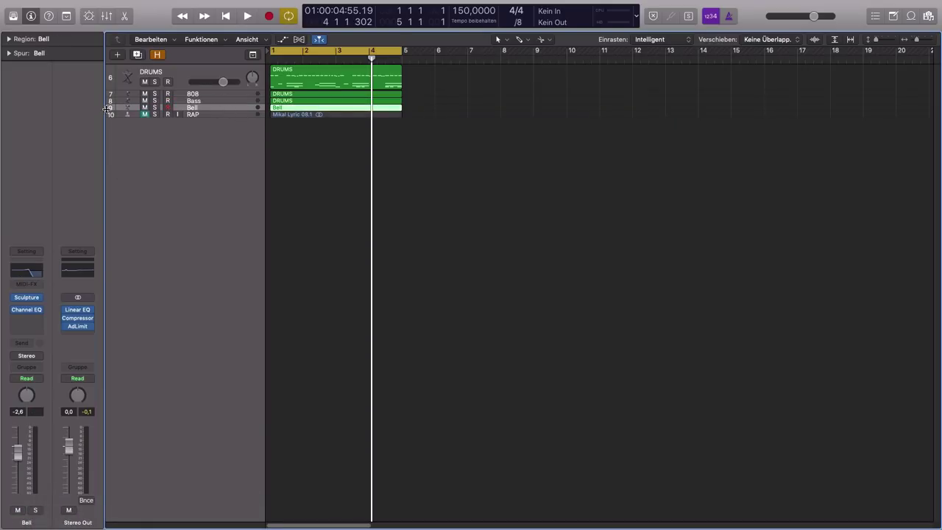
{"action": "left_click_drag", "start_coordinate": [110, 111], "coordinate": [110, 143]}
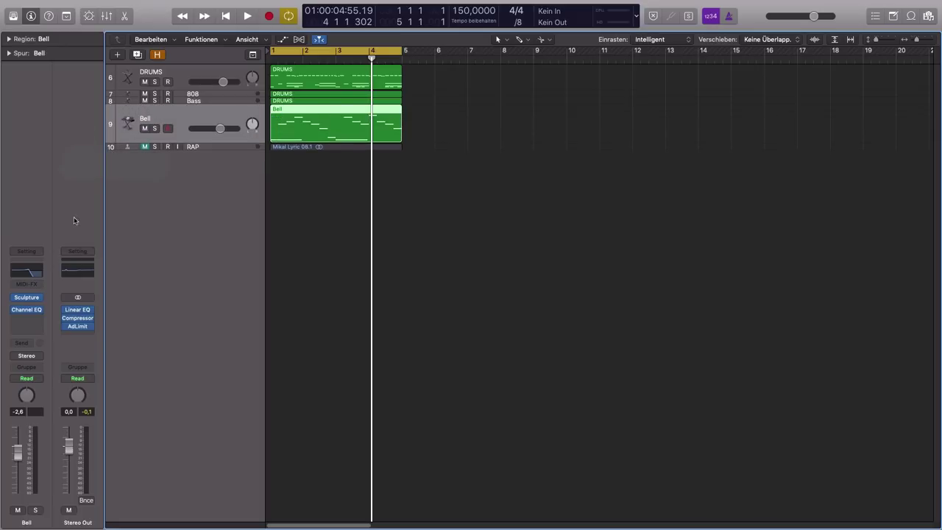
- Examine the Sculpture synthesizer settings of the Bell track, and close the plug-in window
{"action": "left_click", "coordinate": [30, 298]}
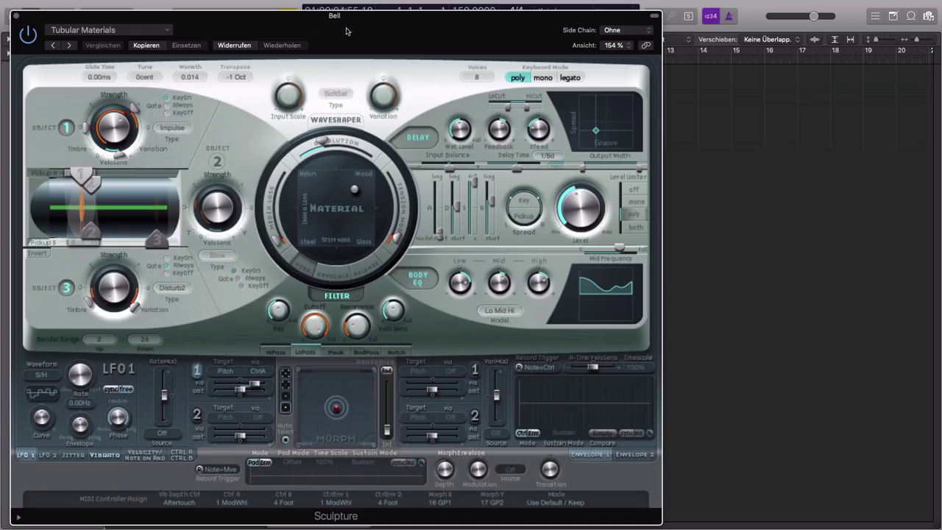
{"action": "left_click_drag", "start_coordinate": [346, 31], "coordinate": [444, 30]}
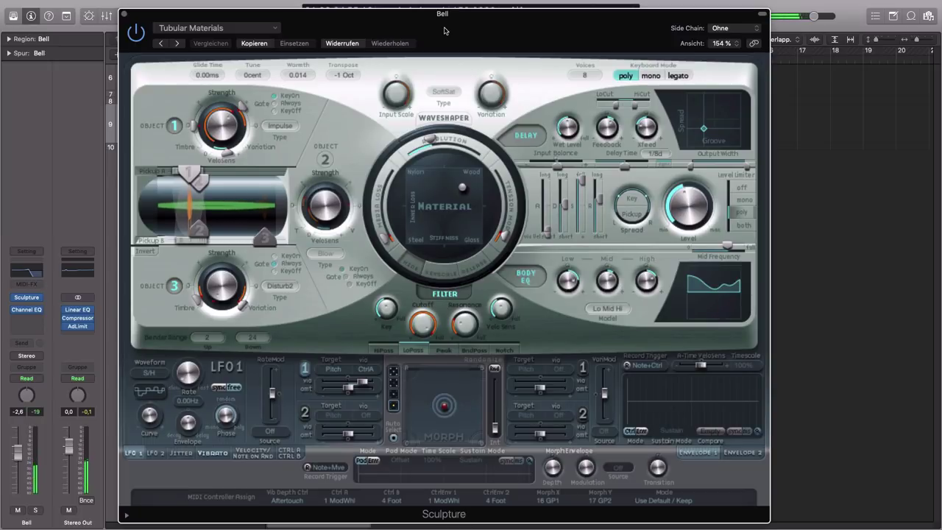
{"action": "left_click", "coordinate": [124, 13]}
- Solo the Bell track, open its region in the piano roll, and listen to the melody
{"action": "key", "text": "s"}
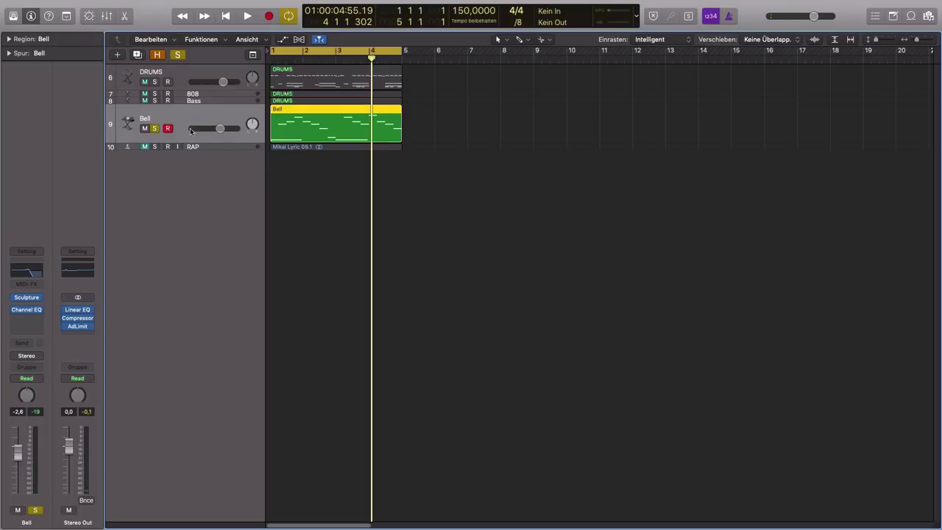
{"action": "double_click", "coordinate": [310, 114]}
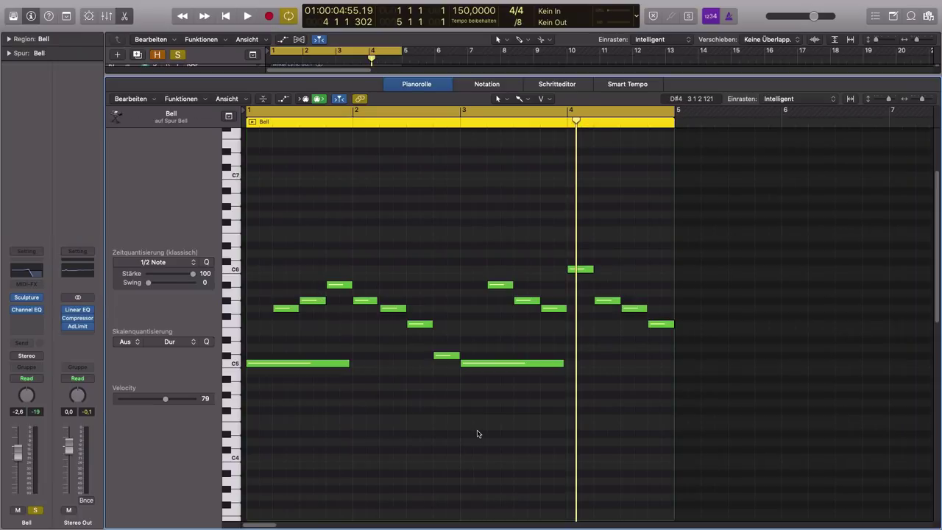
{"action": "key", "text": "space"}
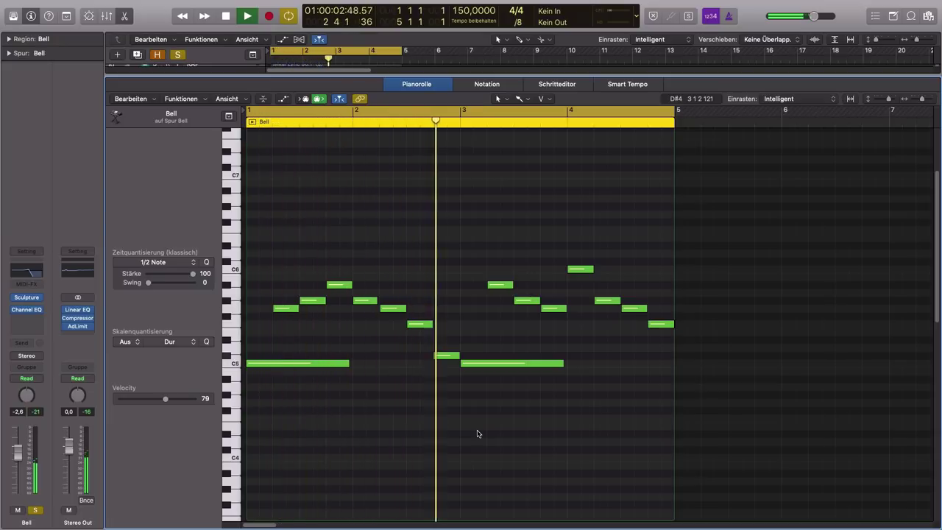
{"action": "key", "text": "space"}
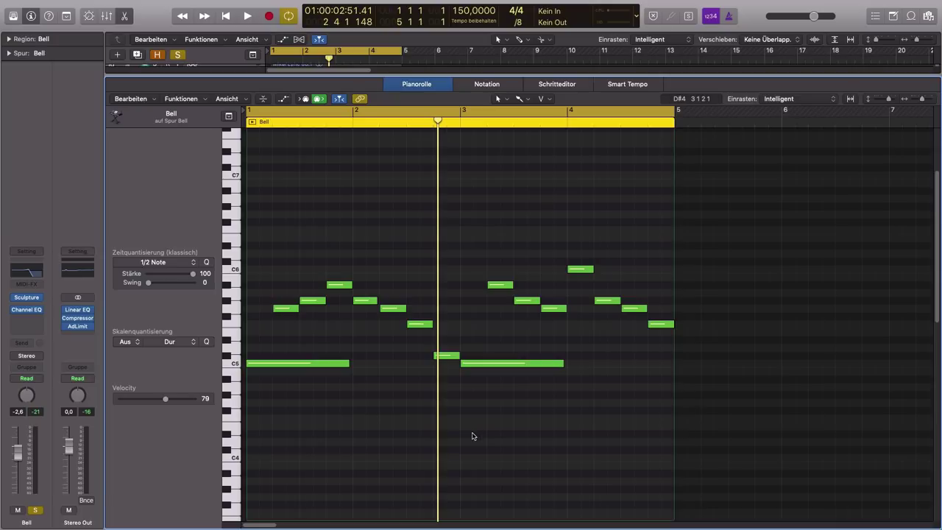
- Close the piano roll, turn off the Bell track's solo, and play the loop with all unmuted tracks
{"action": "key", "text": "p"}
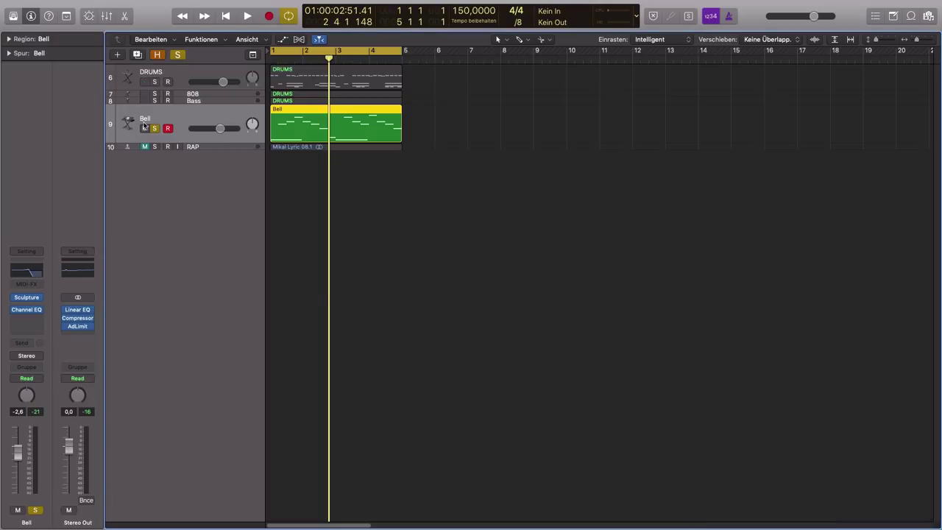
{"action": "left_click", "coordinate": [154, 128]}
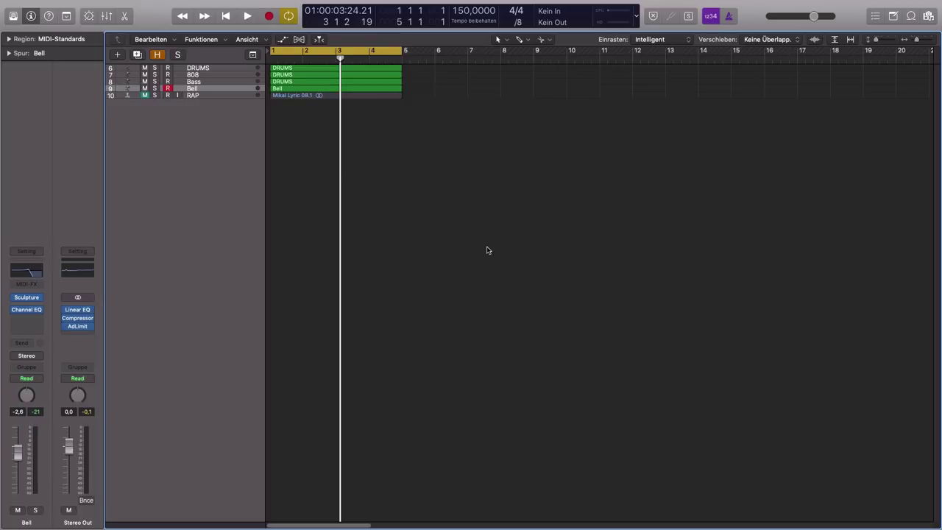
{"action": "key", "text": "space"}
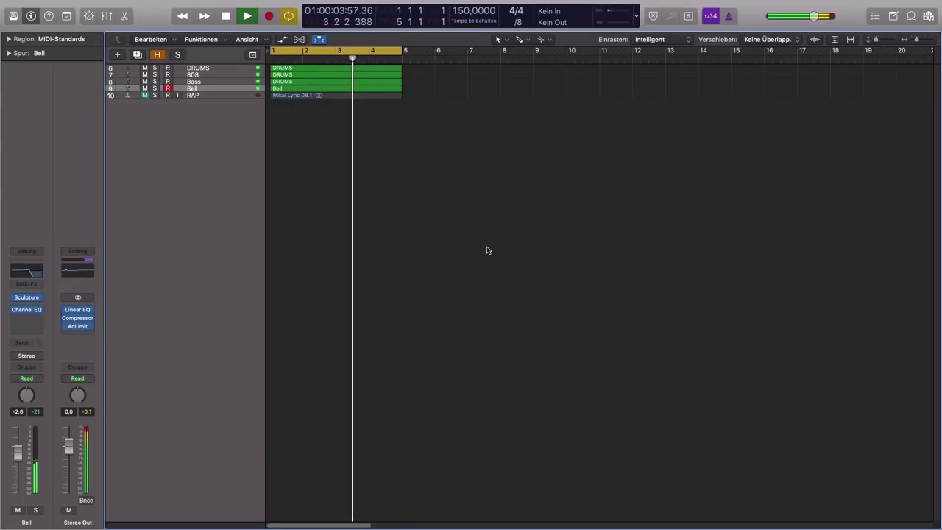
{"action": "key", "text": "space"}
- Enlarge the RAP track, unmute it, and play the full beat with the vocals
{"action": "key", "text": "Down"}
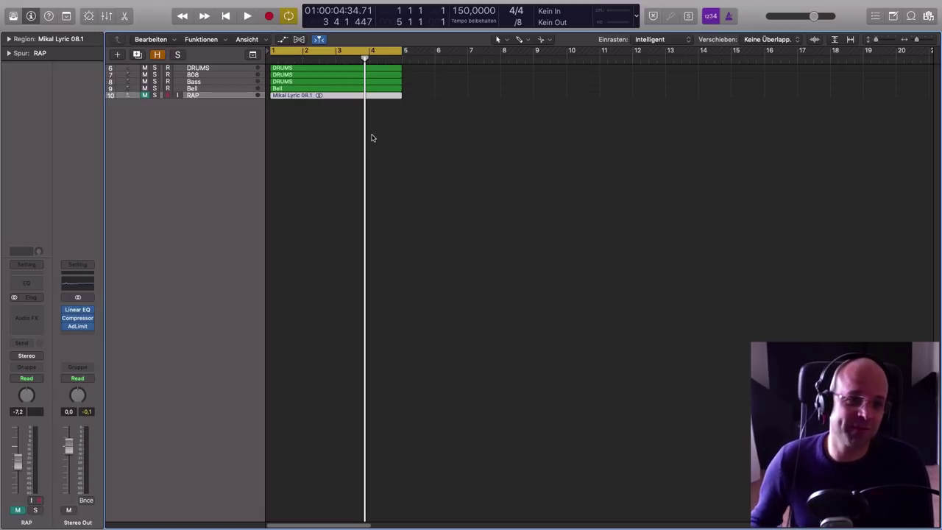
{"action": "left_click_drag", "start_coordinate": [110, 97], "coordinate": [111, 133]}
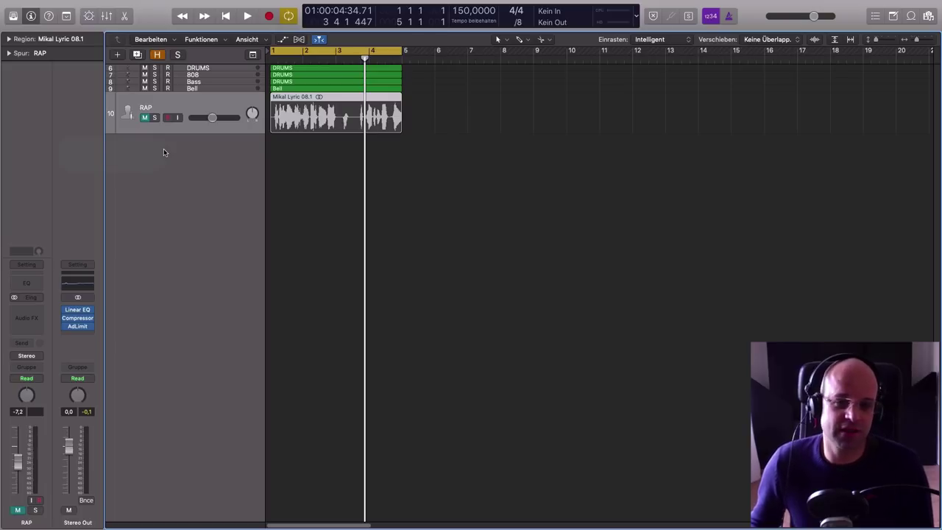
{"action": "left_click", "coordinate": [145, 118]}
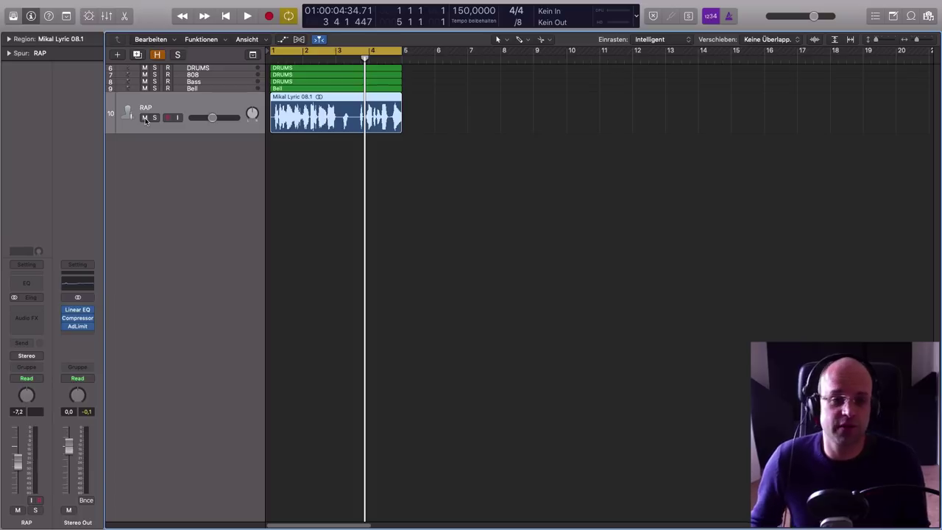
{"action": "key", "text": "space"}
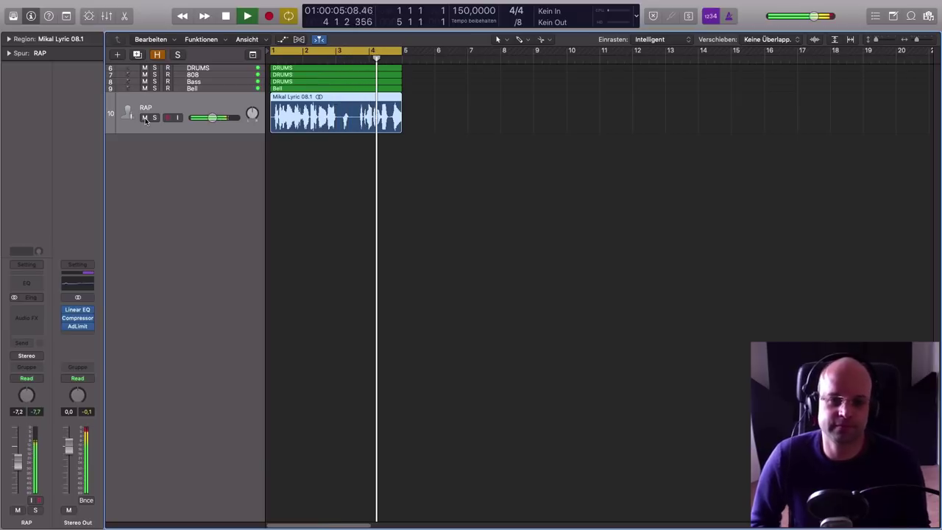
{"action": "key", "text": "space"}
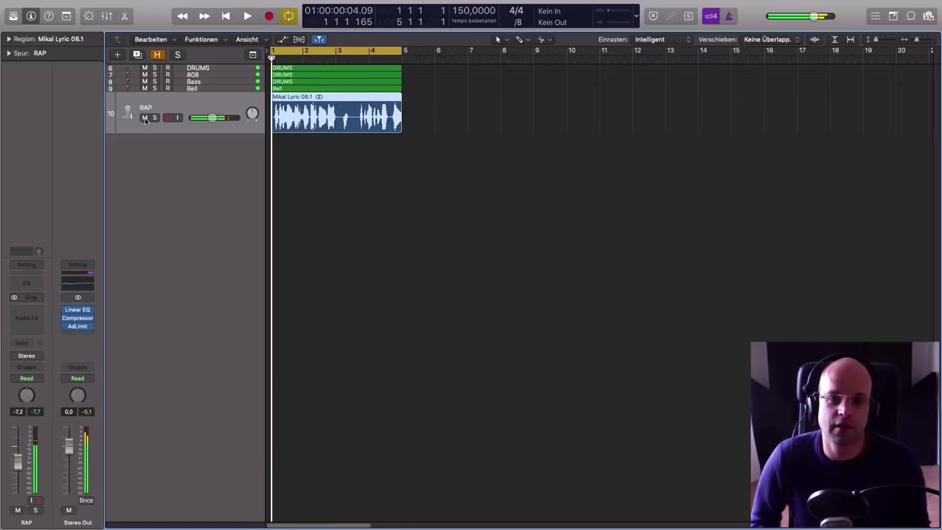